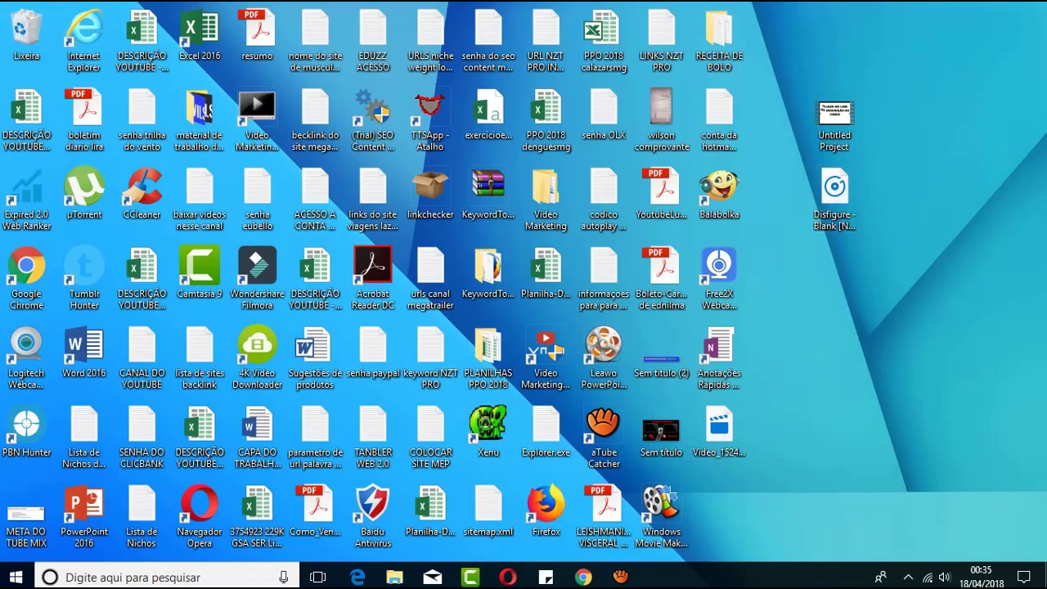
# Play the finished Untitled Project video from the desktop and close the player.
pyautogui.doubleClick(835, 118)
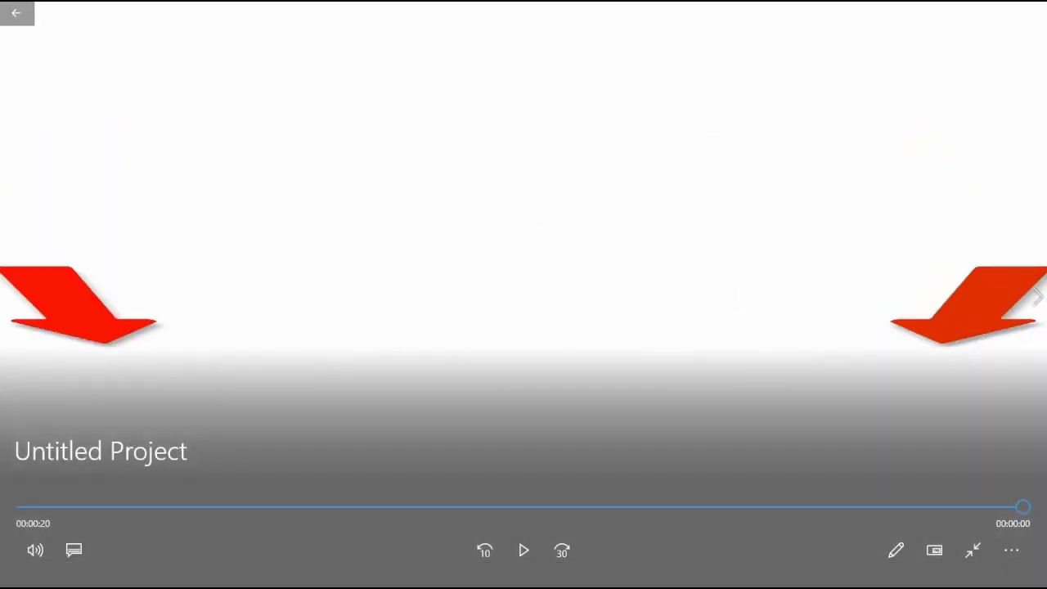
pyautogui.press('Escape')
pyautogui.click(1029, 13)
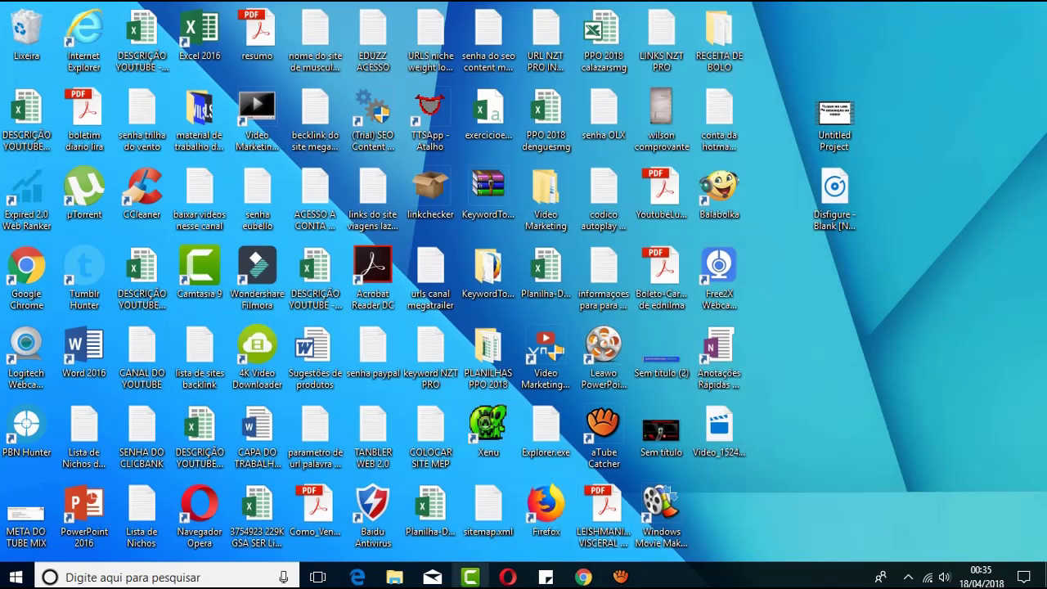
# Switch to the untitled Camtasia project and show the annotation callouts of all styles.
pyautogui.moveTo(471, 577)
pyautogui.click(471, 500)
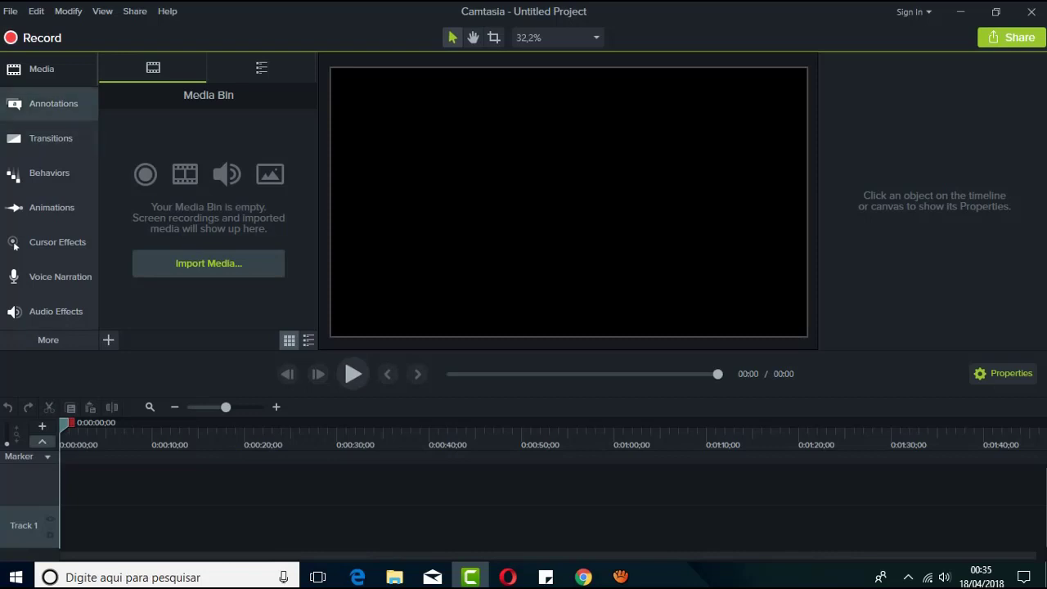
pyautogui.click(50, 103)
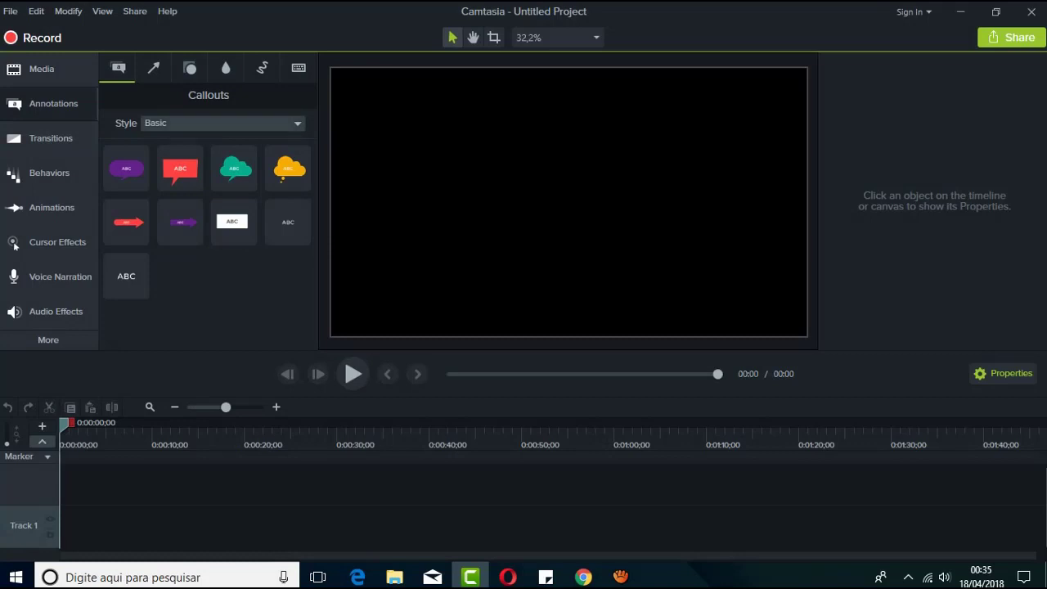
pyautogui.click(222, 123)
pyautogui.click(180, 145)
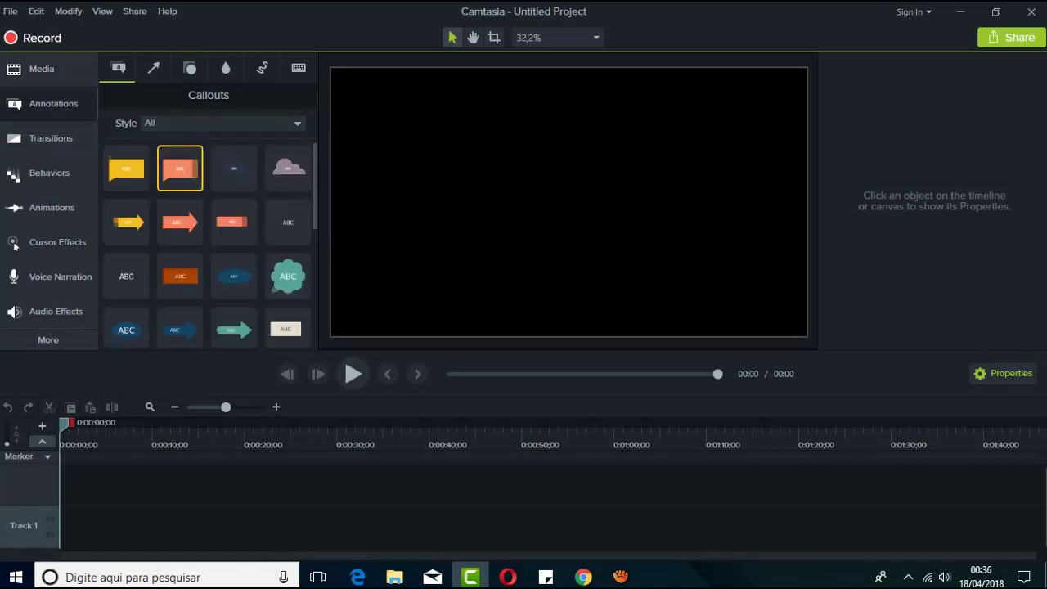
pyautogui.scroll(-4, 180, 236)
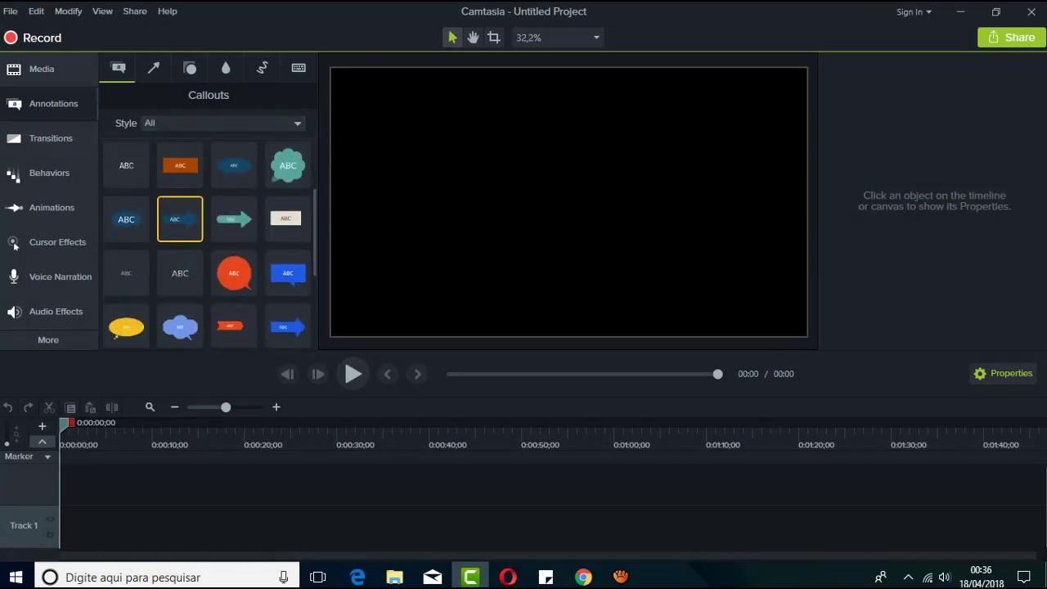
pyautogui.moveTo(287, 181)
pyautogui.mouseDown()
pyautogui.moveTo(311, 211)
pyautogui.moveTo(483, 136)
pyautogui.moveTo(441, 123)
pyautogui.moveTo(422, 184)
pyautogui.moveTo(285, 182)
pyautogui.mouseUp()
pyautogui.scroll(-3, 287, 182)
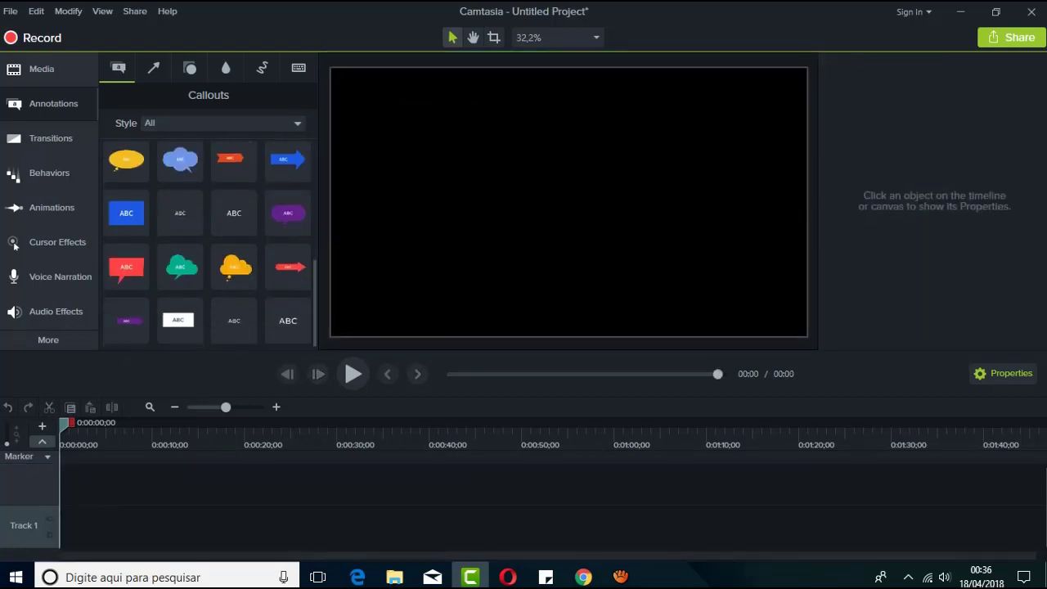
pyautogui.scroll(3, 209, 244)
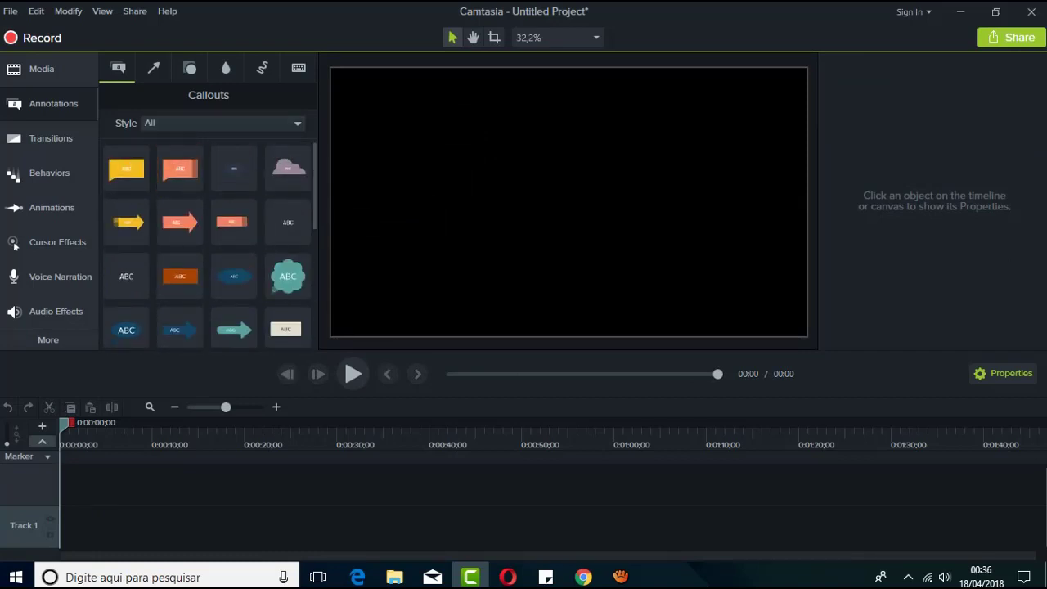
# Add a solid white rectangle shape from the annotations and stretch it to cover the whole canvas.
pyautogui.click(153, 68)
pyautogui.click(189, 68)
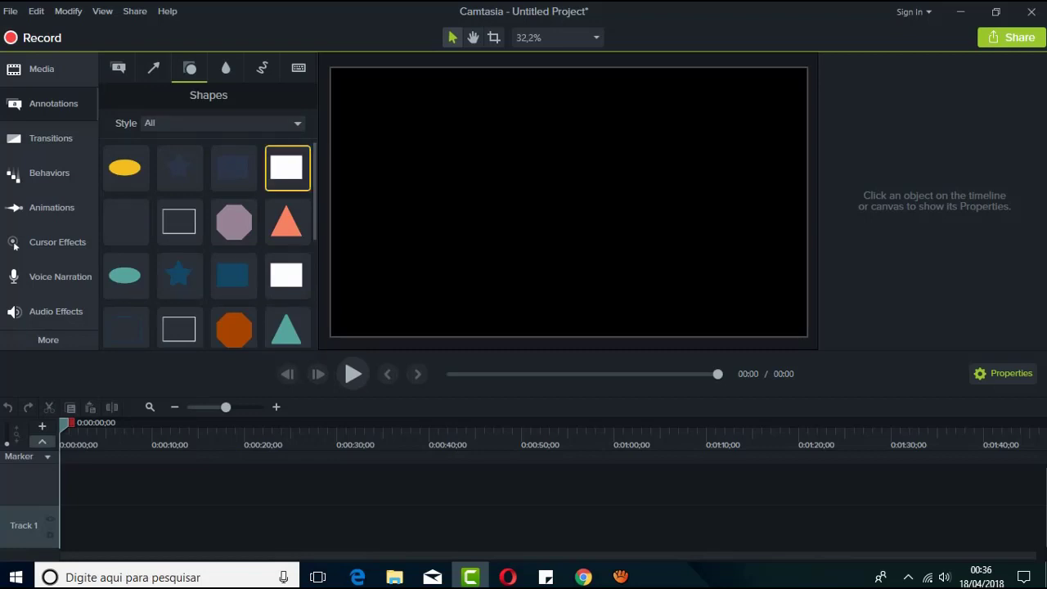
pyautogui.moveTo(286, 168); pyautogui.dragTo(332, 68)
pyautogui.moveTo(499, 190); pyautogui.dragTo(807, 335)
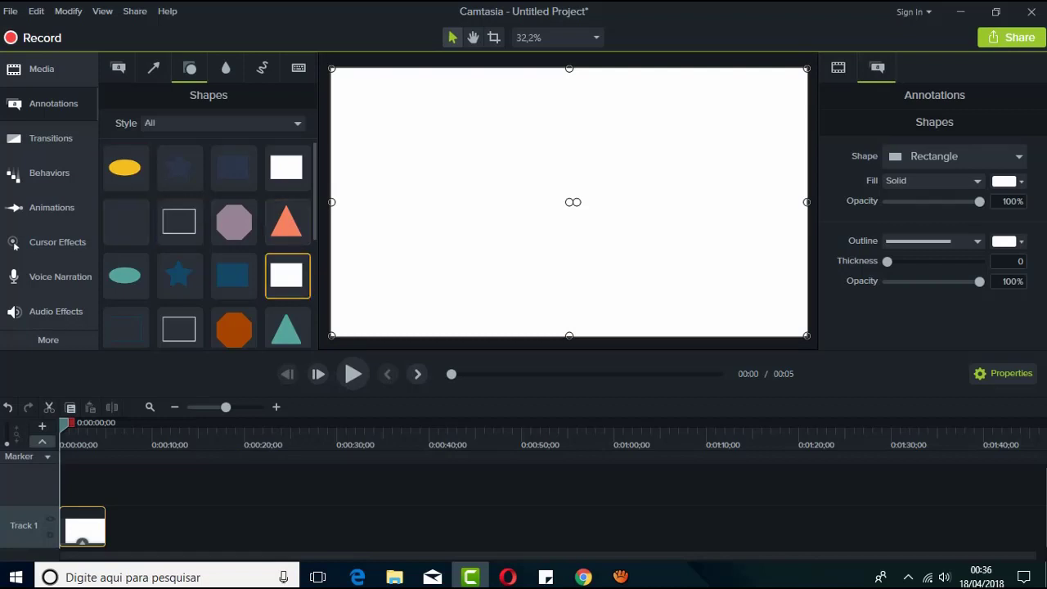
# Add a plain text callout without background near the middle of the canvas and set its font color to black.
pyautogui.click(118, 67)
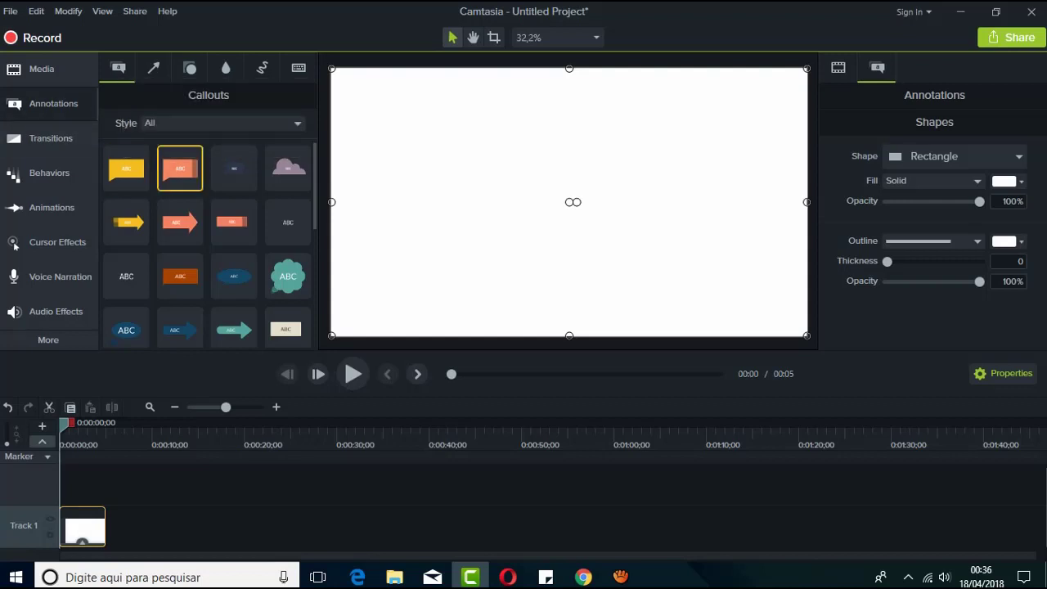
pyautogui.scroll(-1, 287, 245)
pyautogui.scroll(-3, 288, 239)
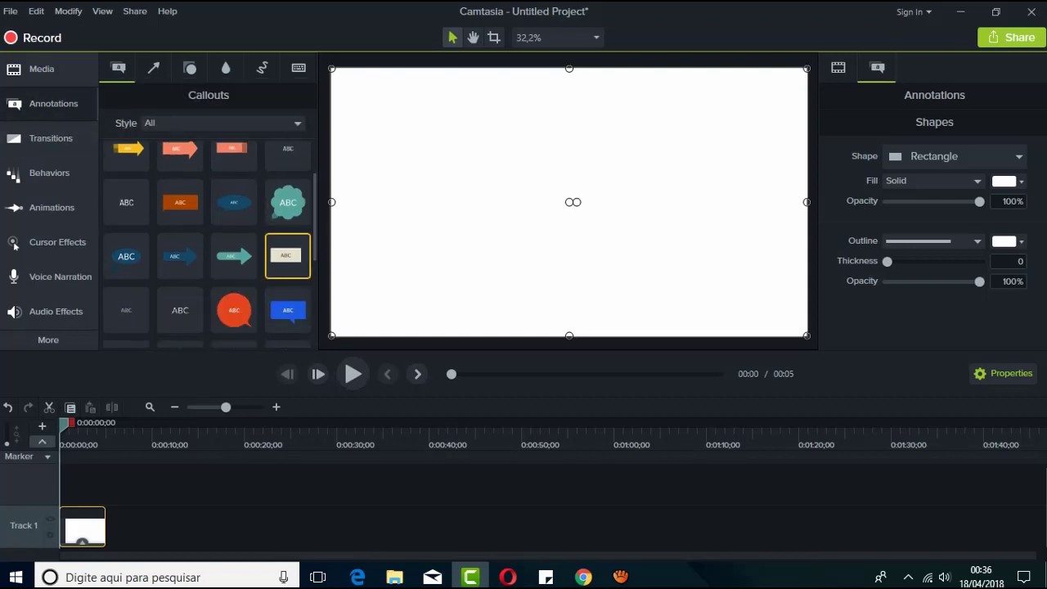
pyautogui.scroll(-2, 288, 239)
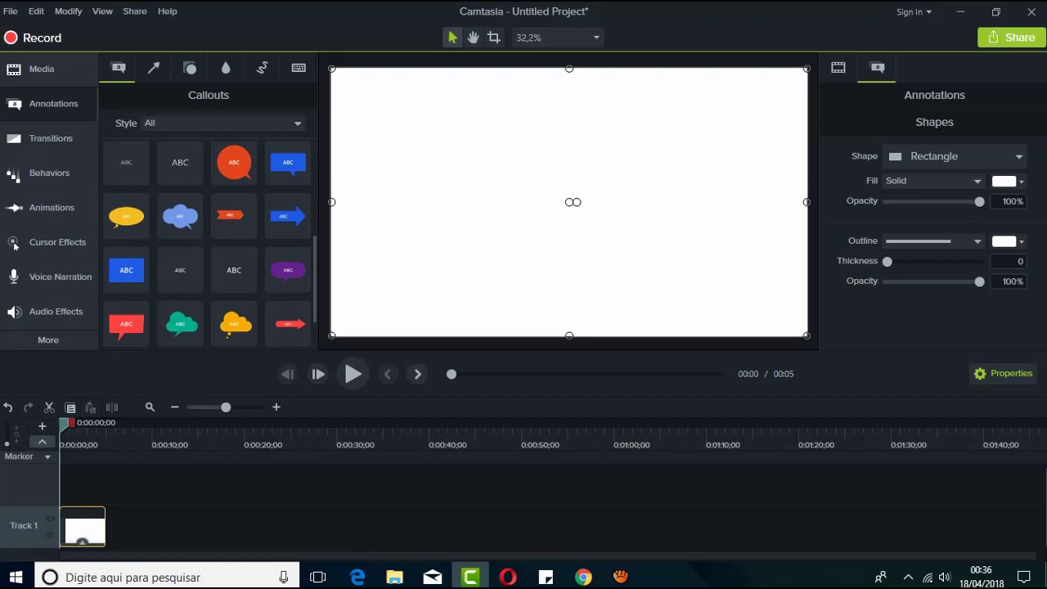
pyautogui.moveTo(180, 270); pyautogui.dragTo(554, 182)
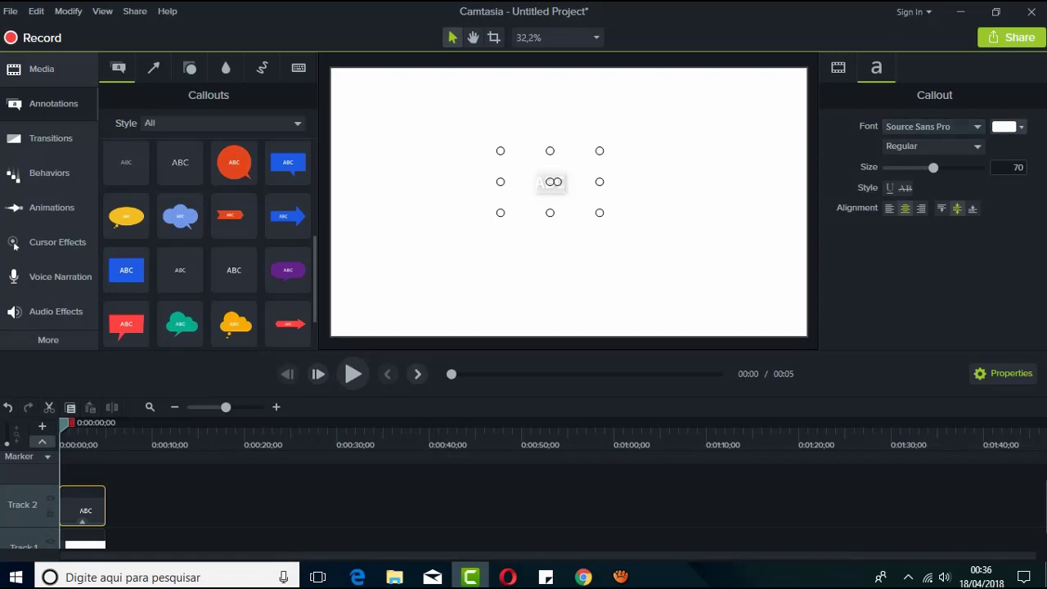
pyautogui.click(1021, 127)
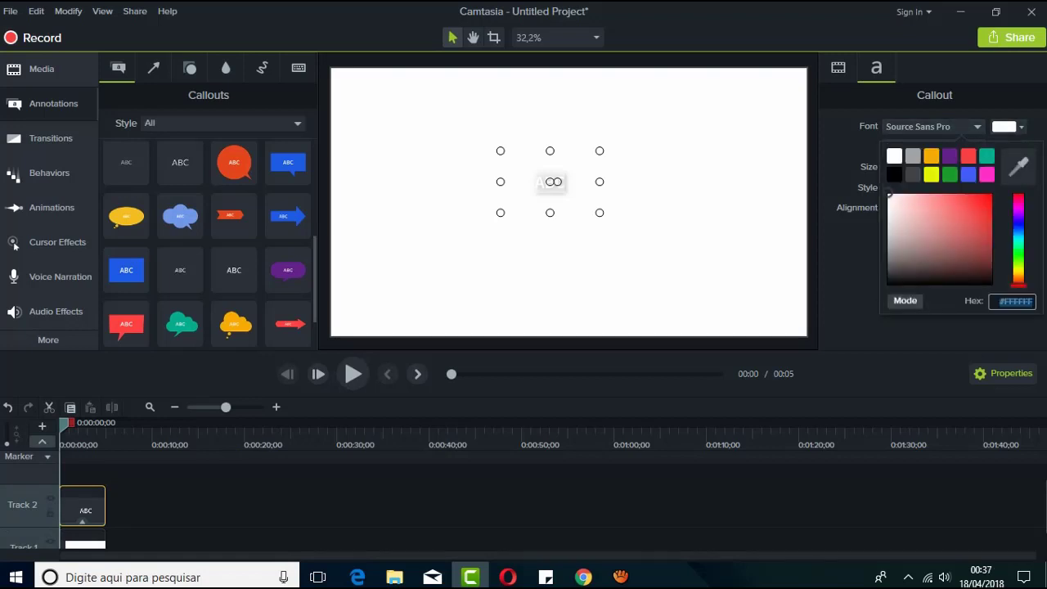
pyautogui.click(894, 175)
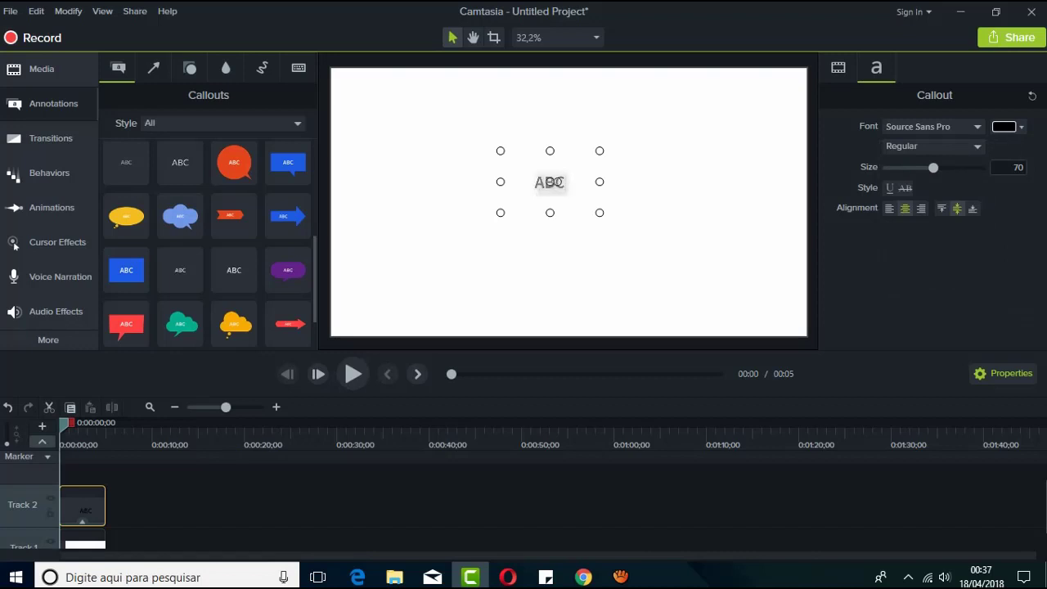
# Replace the callout's placeholder text with "CLIQUE NO LINK NA DESCRIÇÃO DO VIDEO!".
pyautogui.write('cli')
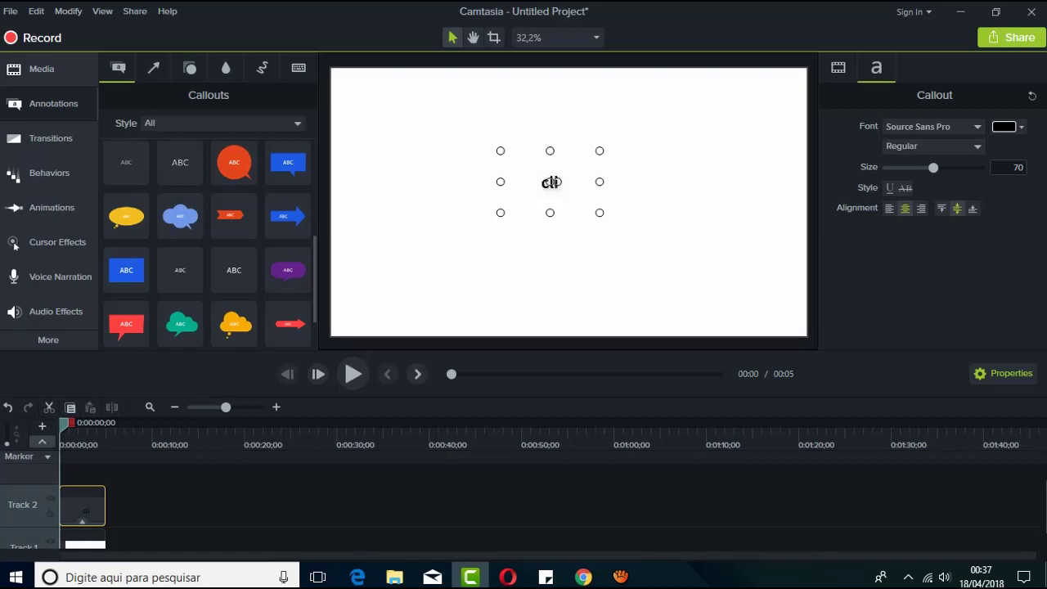
pyautogui.press('BackSpace')
pyautogui.press('BackSpace')
pyautogui.press('BackSpace')
pyautogui.write('CLIQUE')
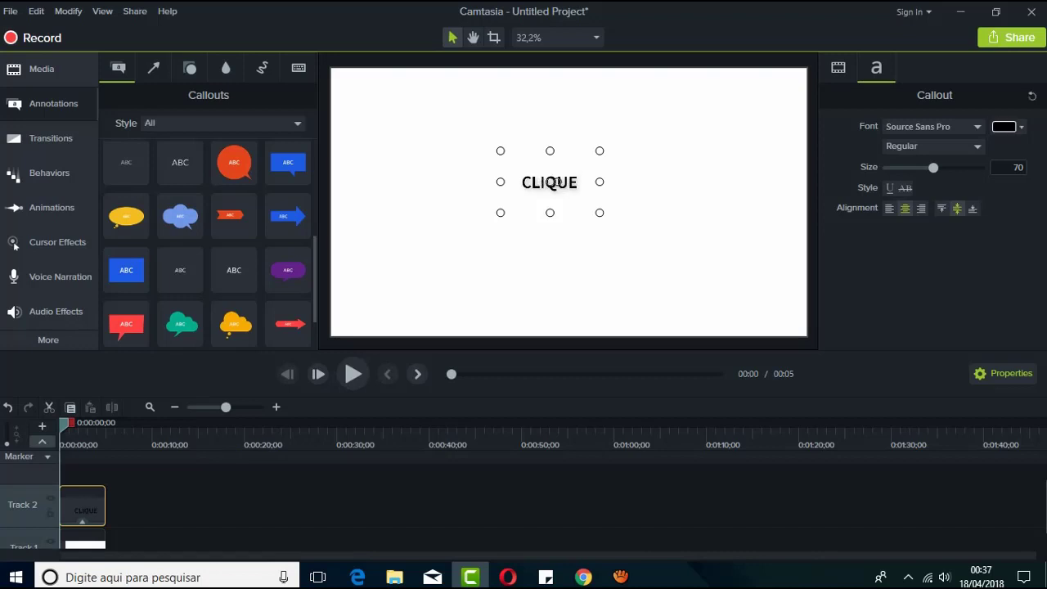
pyautogui.write(' NO')
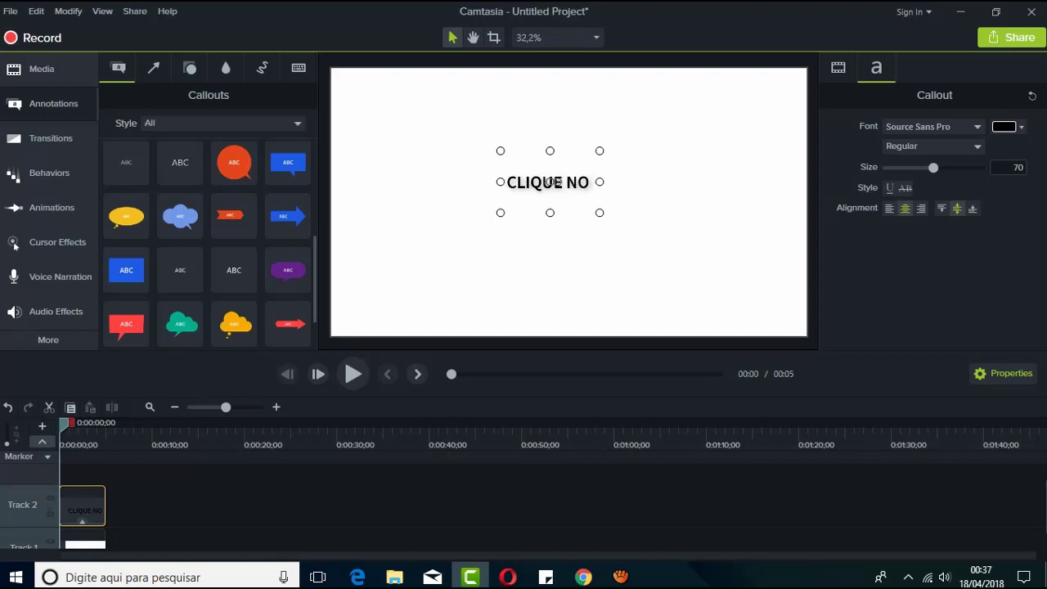
pyautogui.write(' LINK')
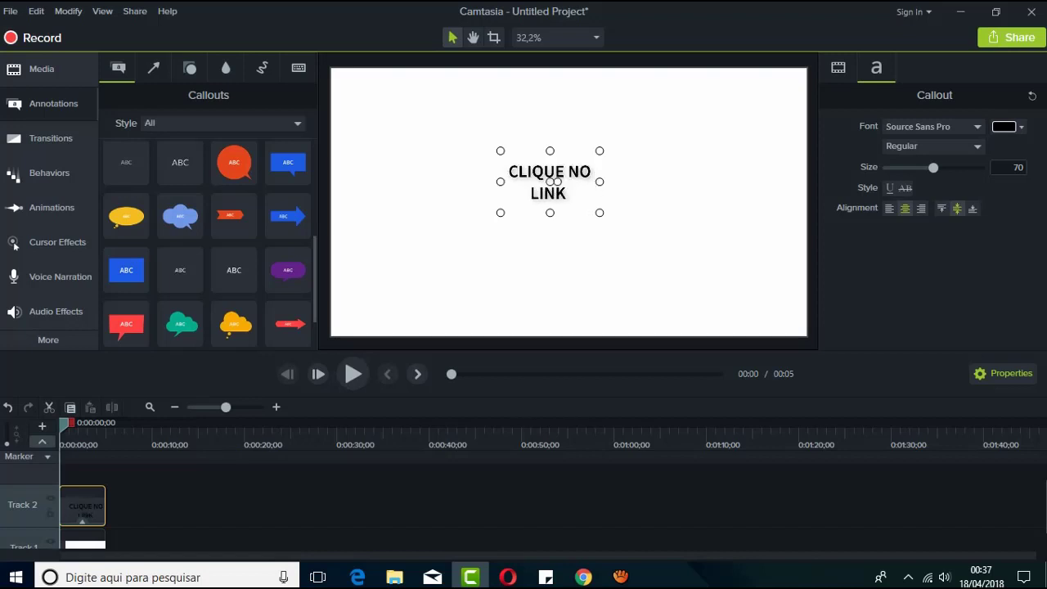
pyautogui.write(' NA')
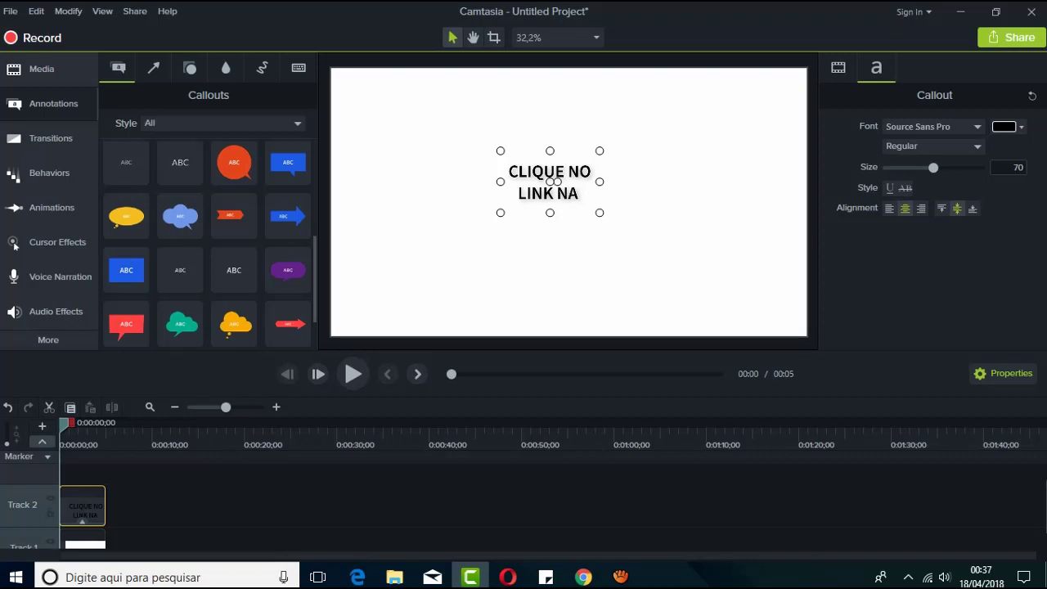
pyautogui.write(' DESCRIÇ')
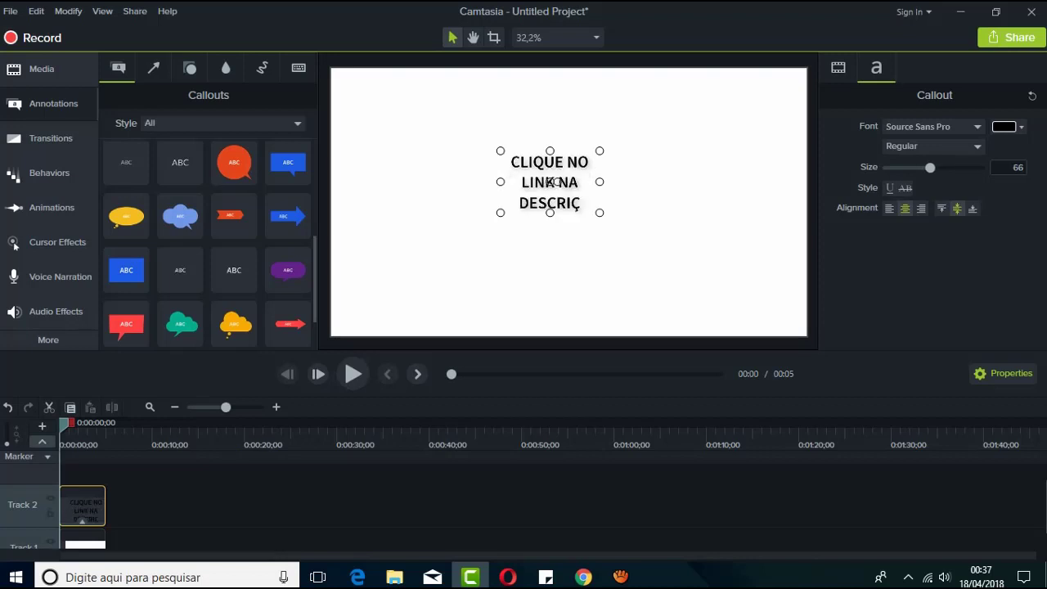
pyautogui.write('ÃO')
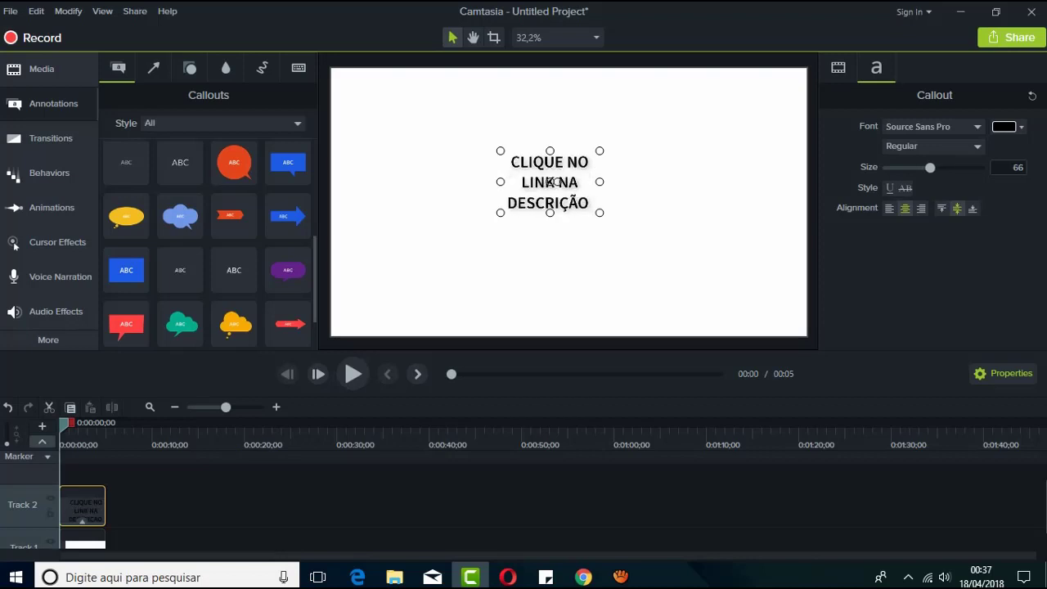
pyautogui.write(' DO VIDEO')
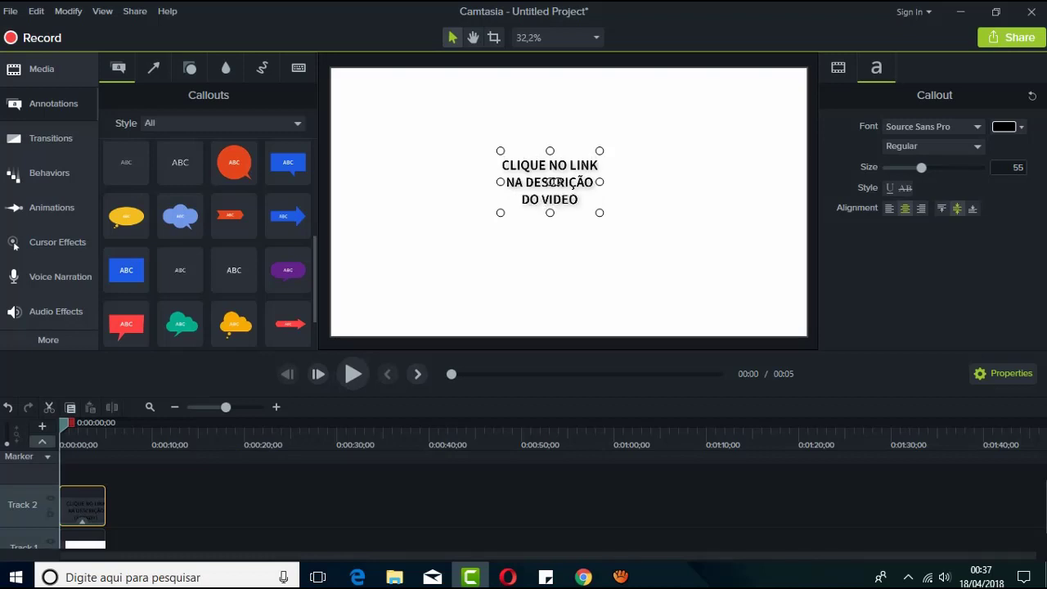
pyautogui.write('!')
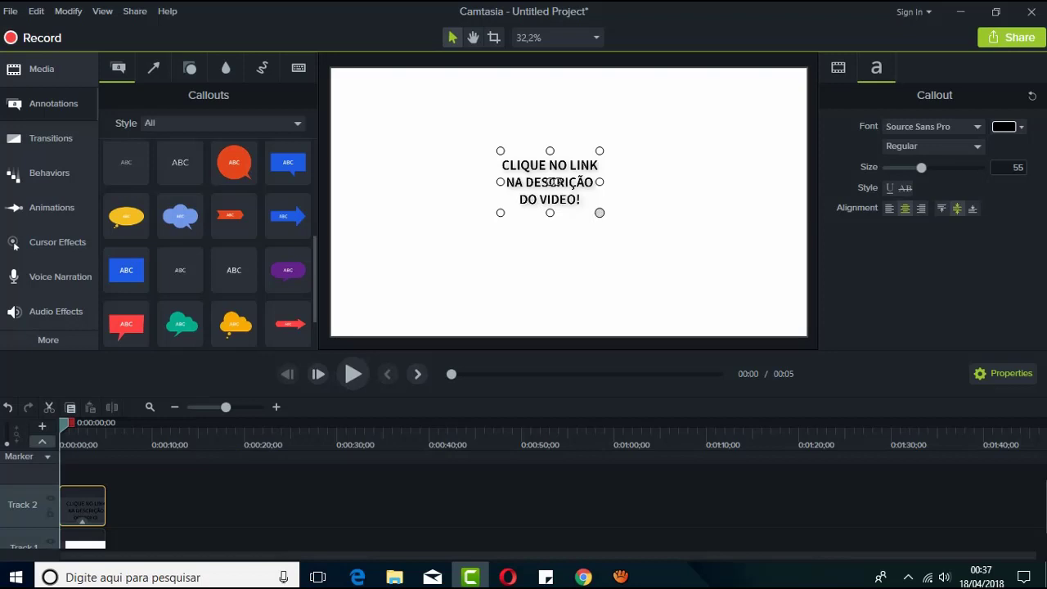
# Enlarge the callout's text box on both sides to span a little over half of the canvas width.
pyautogui.moveTo(599, 212); pyautogui.dragTo(676, 250)
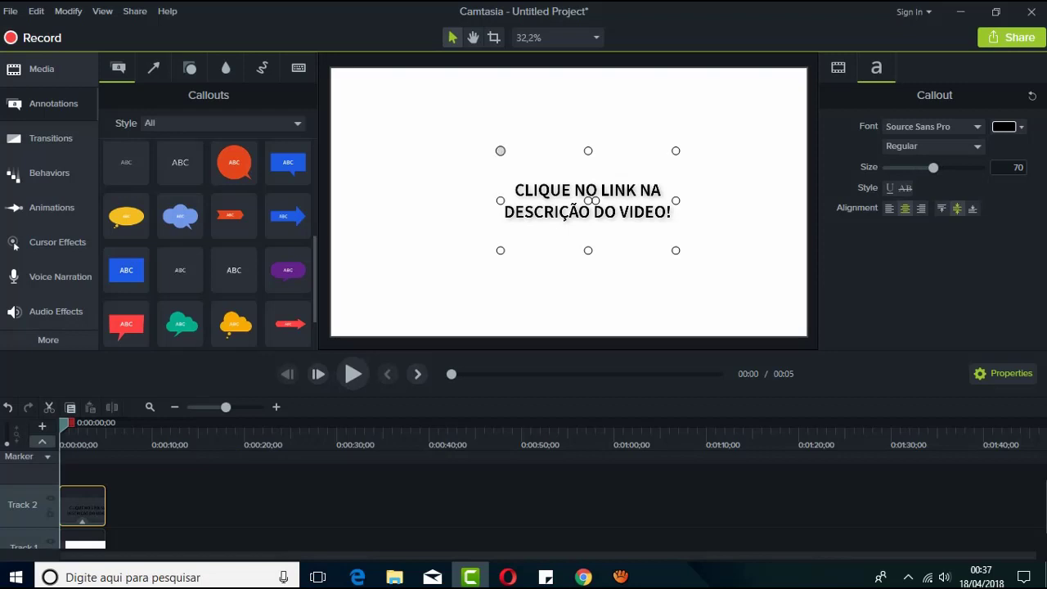
pyautogui.moveTo(501, 150); pyautogui.dragTo(418, 95)
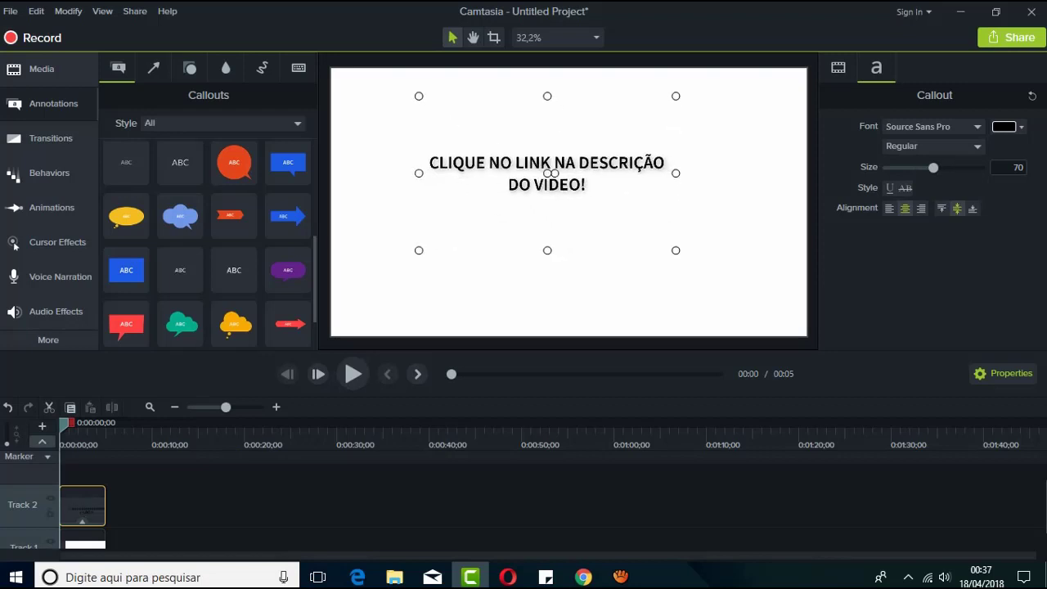
pyautogui.moveTo(676, 251); pyautogui.dragTo(705, 258)
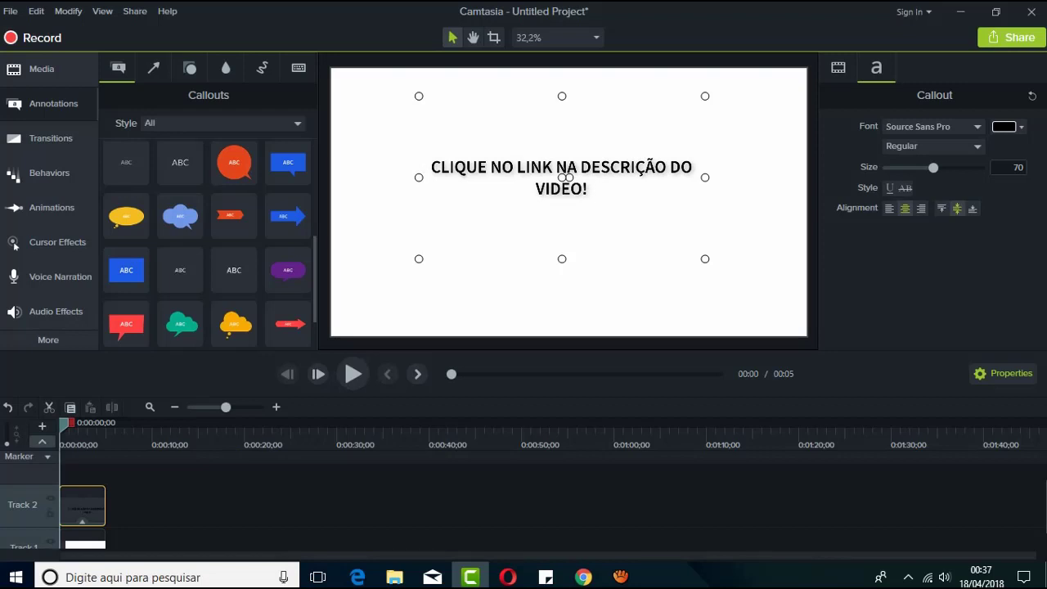
# Set the callout's text size to 114 and center it horizontally in the upper part of the canvas.
pyautogui.moveTo(933, 168); pyautogui.dragTo(968, 167)
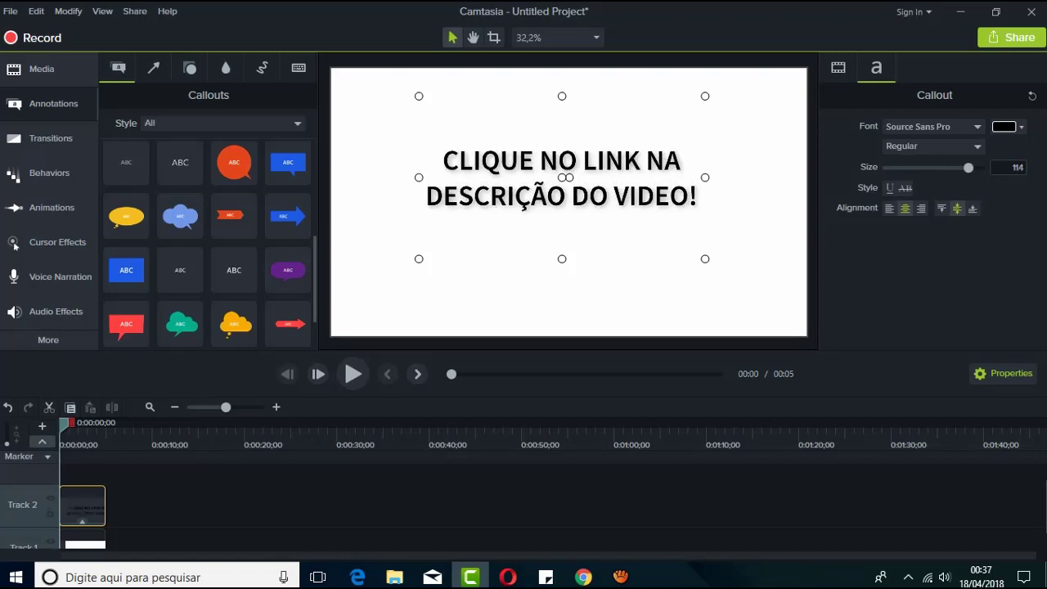
pyautogui.moveTo(561, 177)
pyautogui.mouseDown()
pyautogui.moveTo(569, 150)
pyautogui.moveTo(569, 178)
pyautogui.mouseUp()
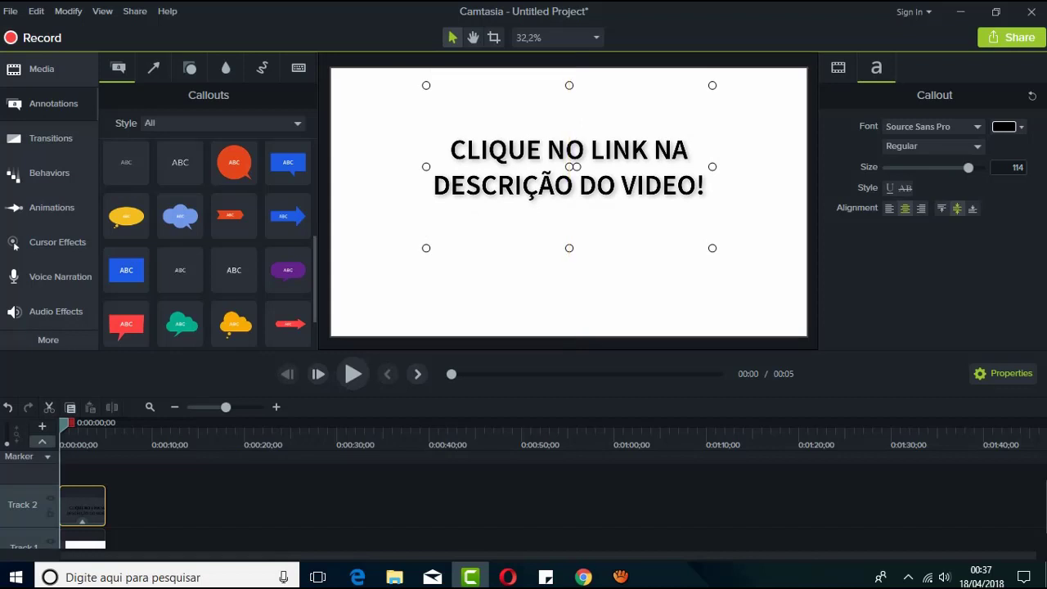
# Try the Adobe Gothic Std B font on the callout's whole text.
pyautogui.doubleClick(569, 166)
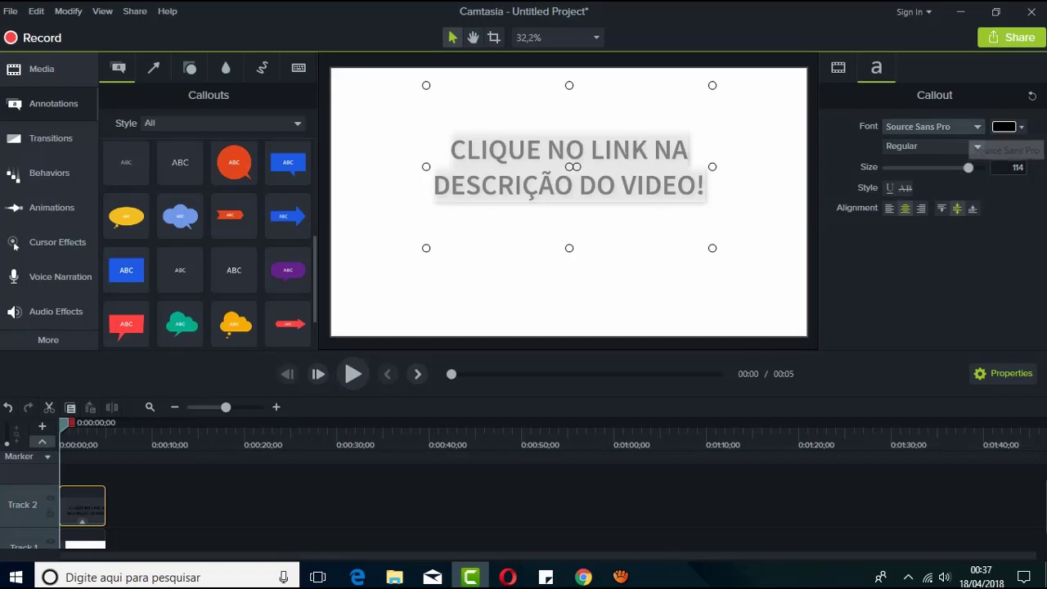
pyautogui.click(973, 127)
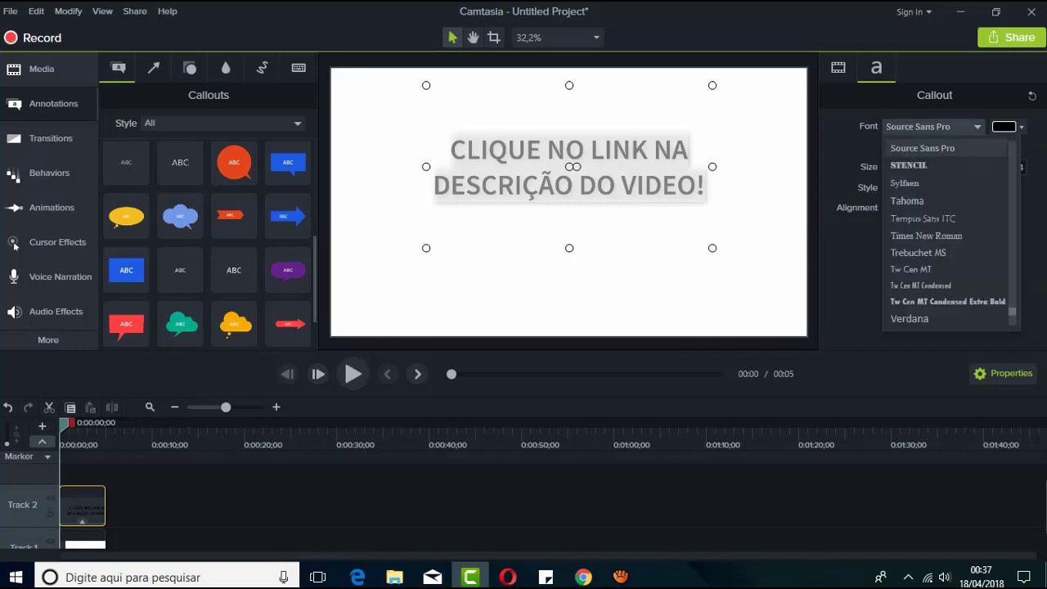
pyautogui.scroll(15, 949, 237)
pyautogui.scroll(5, 949, 237)
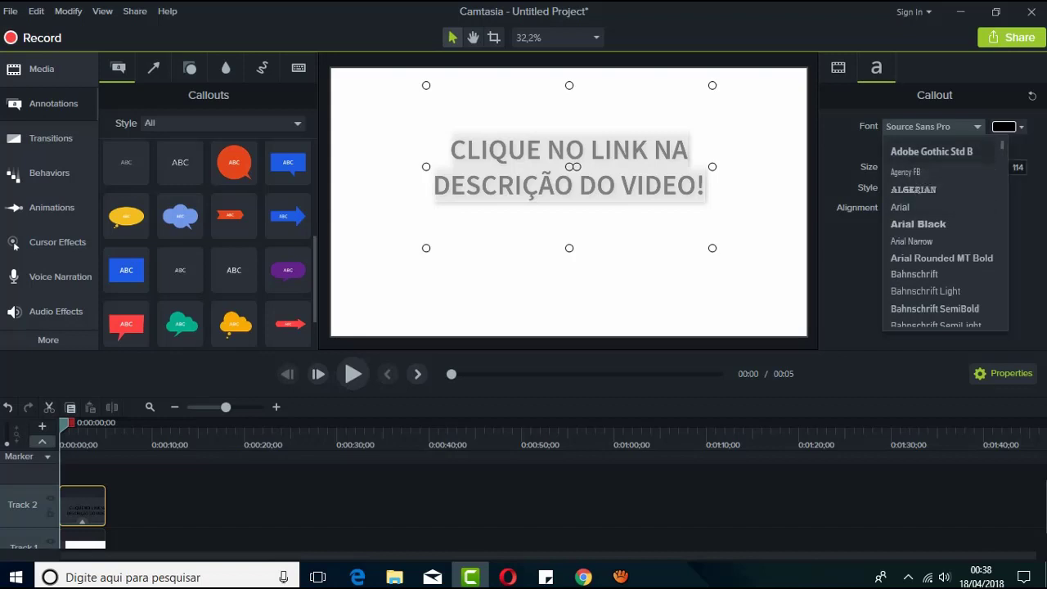
pyautogui.click(931, 151)
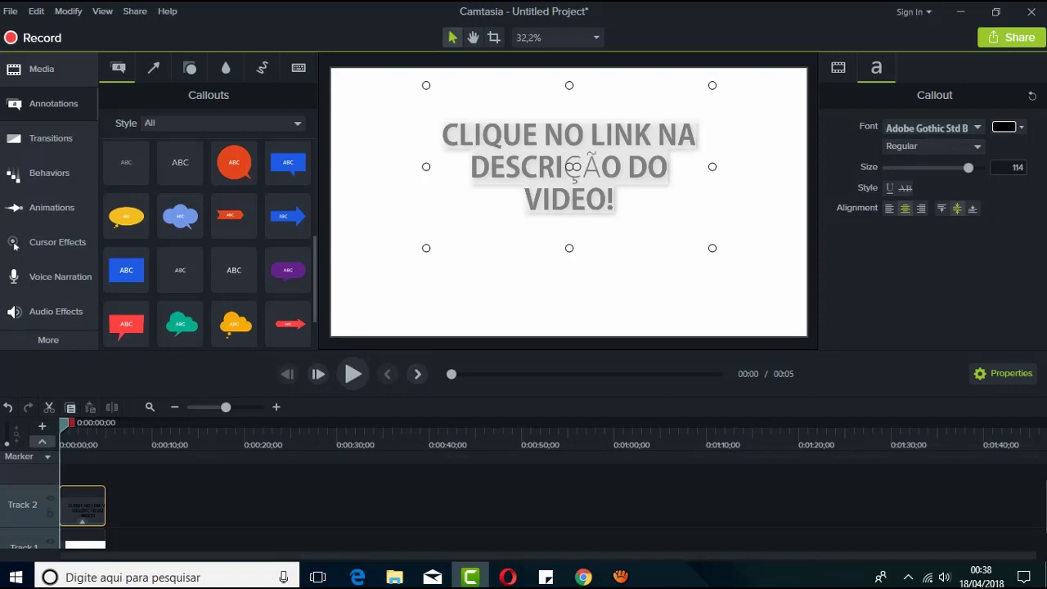
# Try the Bernard MT Condensed font on the callout text.
pyautogui.click(932, 127)
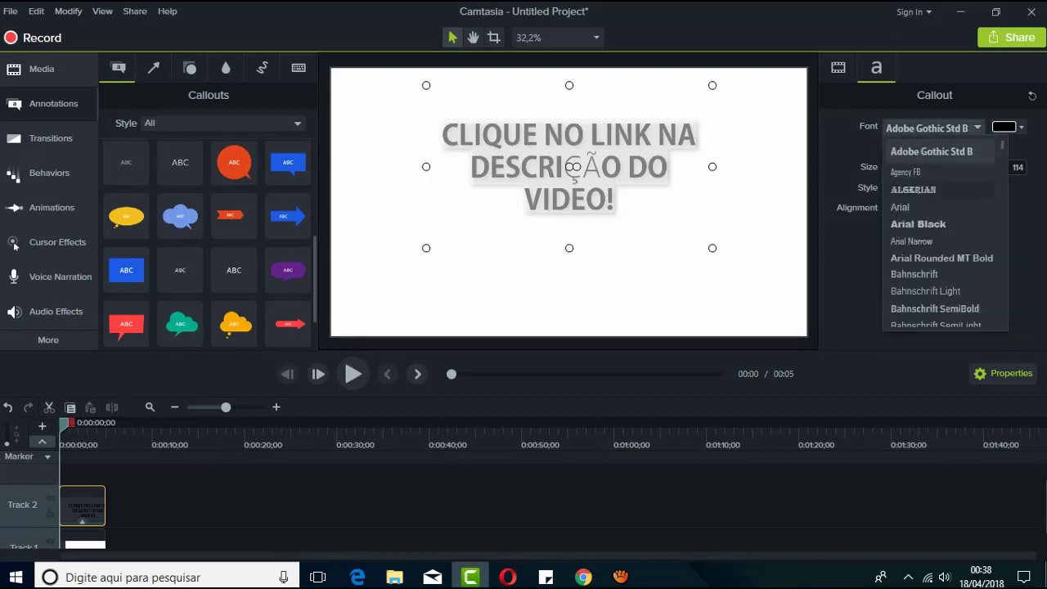
pyautogui.scroll(-2, 949, 200)
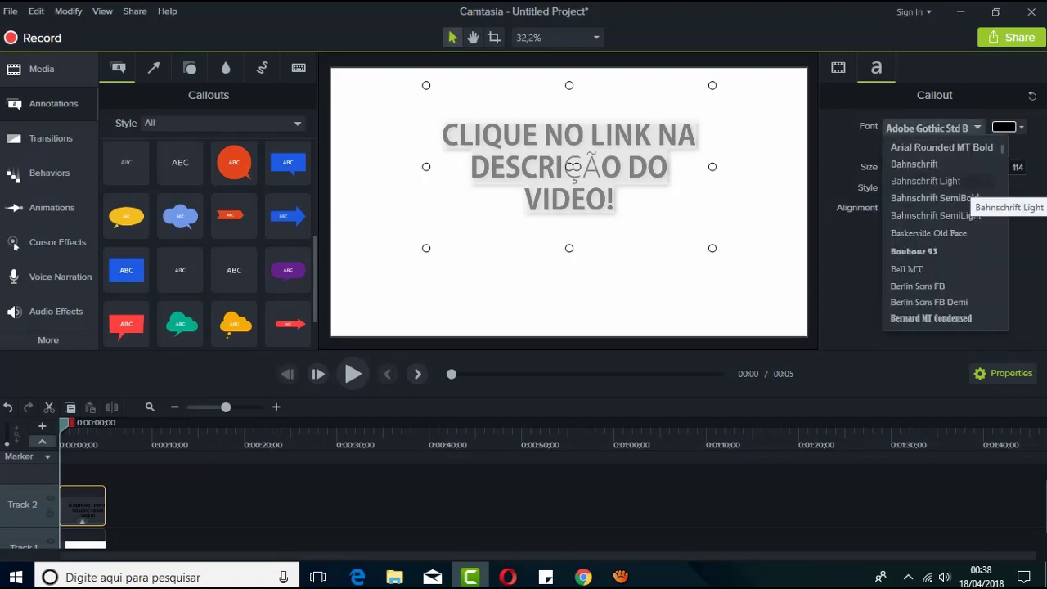
pyautogui.scroll(-1, 940, 237)
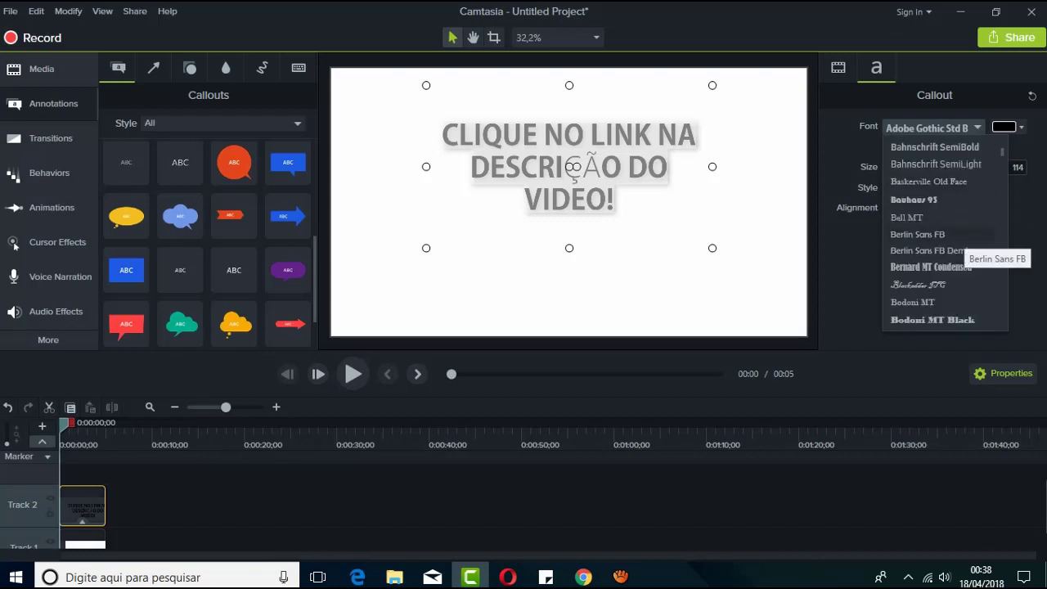
pyautogui.scroll(1, 953, 247)
pyautogui.scroll(-1, 942, 246)
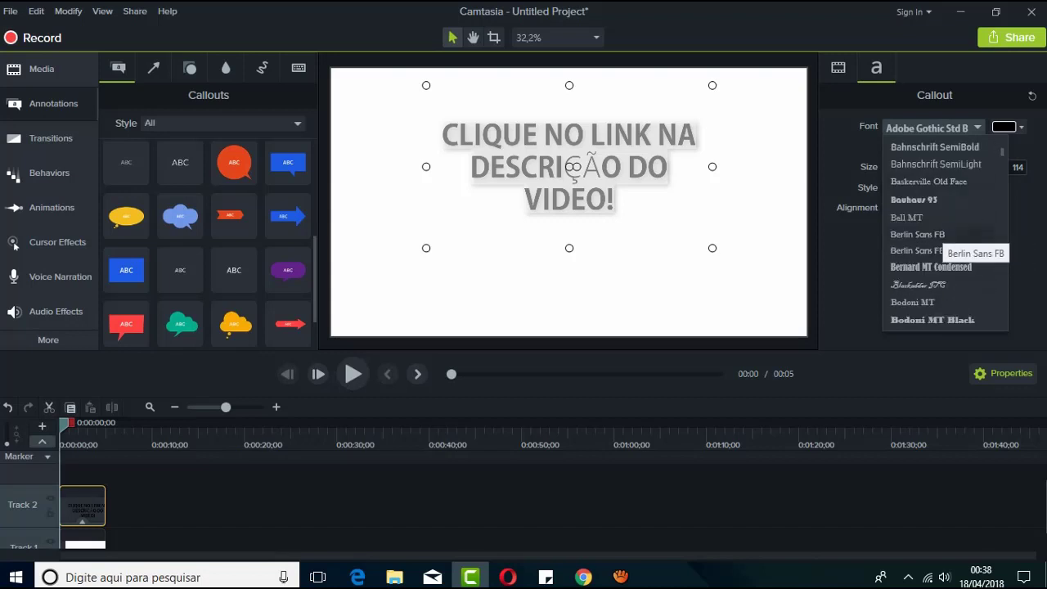
pyautogui.scroll(-1, 941, 246)
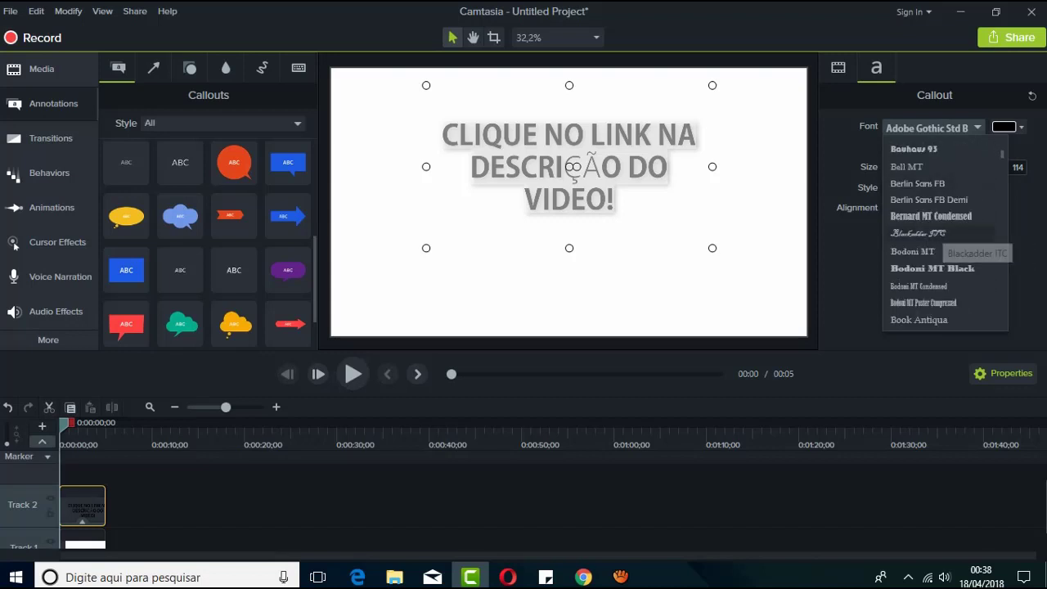
pyautogui.click(930, 216)
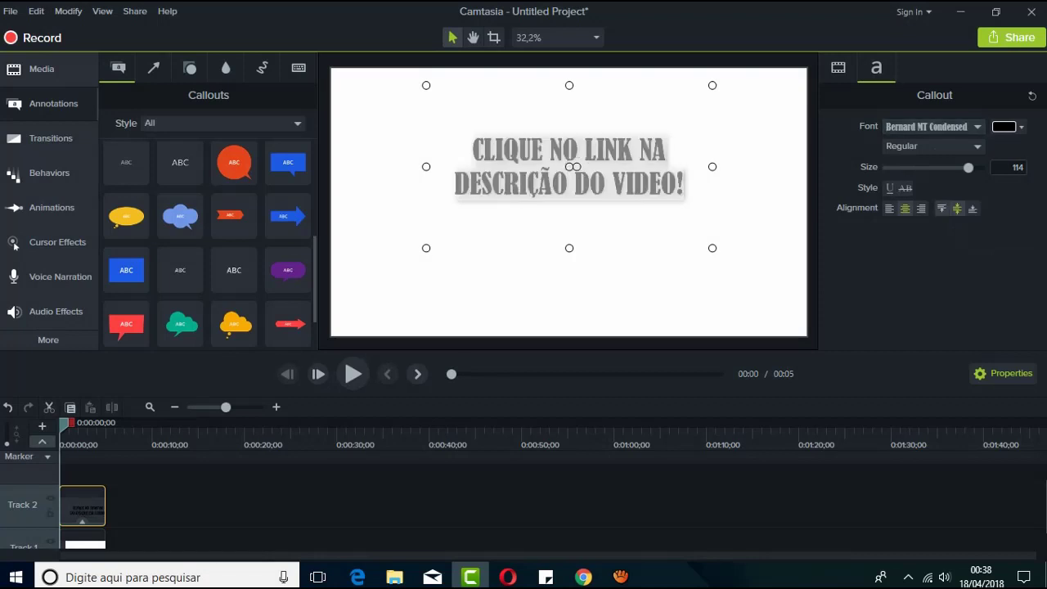
# Try the Bodoni MT Black font on the callout text.
pyautogui.click(932, 126)
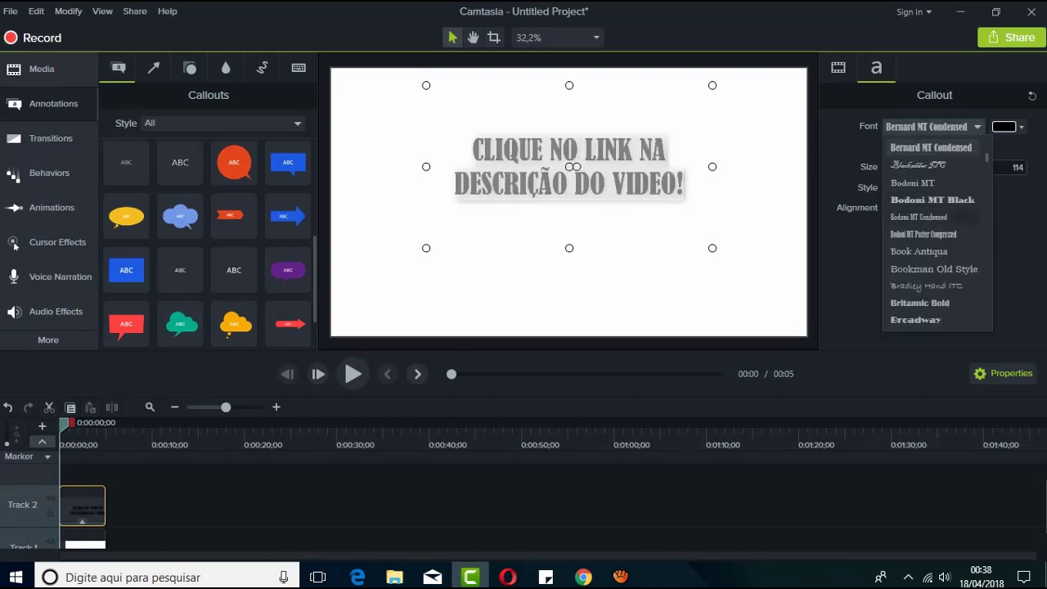
pyautogui.scroll(6, 941, 237)
pyautogui.scroll(-4, 941, 237)
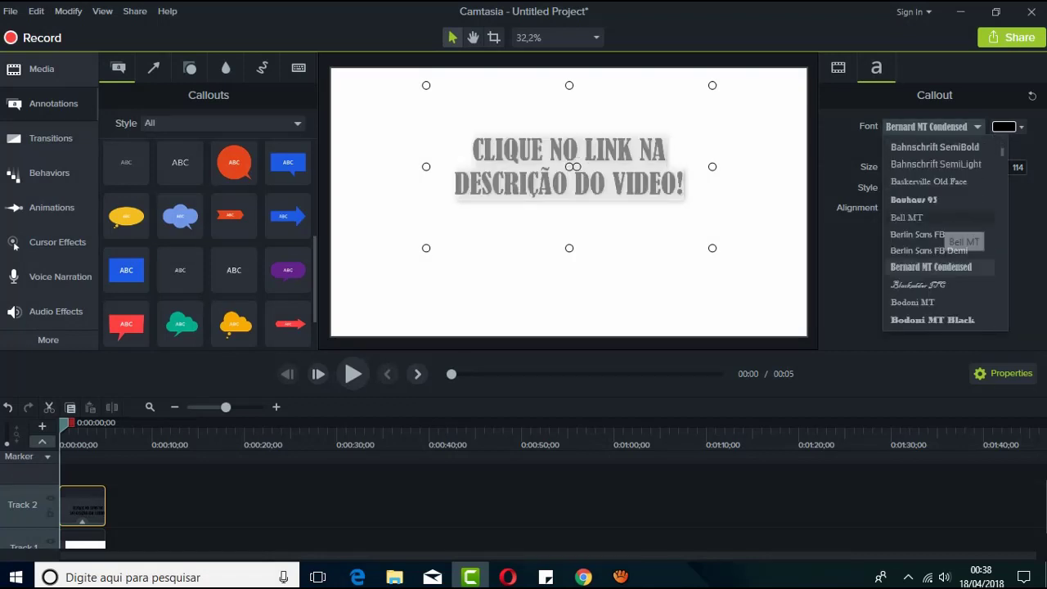
pyautogui.scroll(-1, 941, 237)
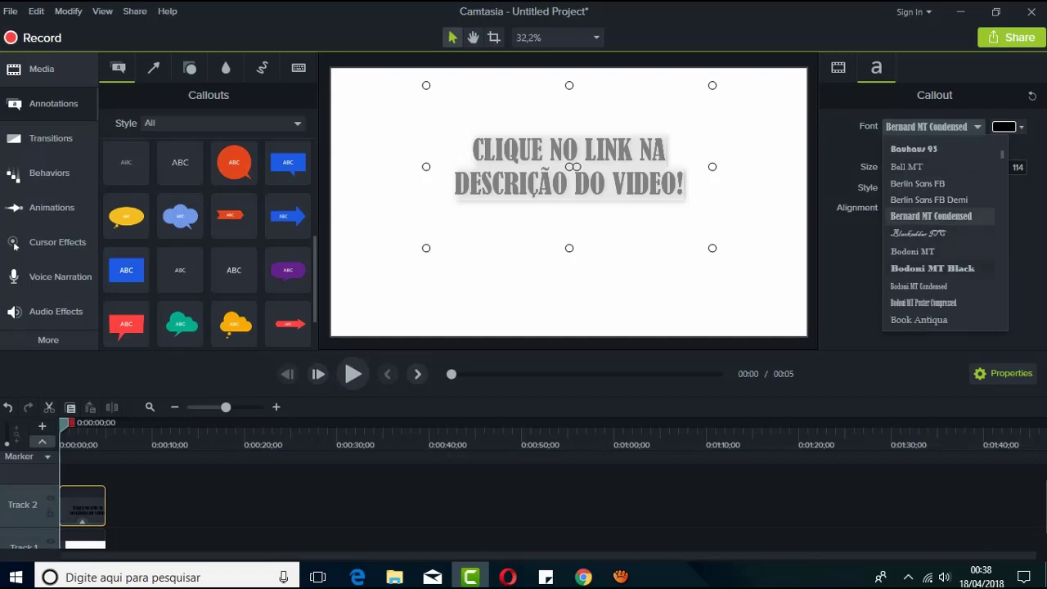
pyautogui.click(933, 269)
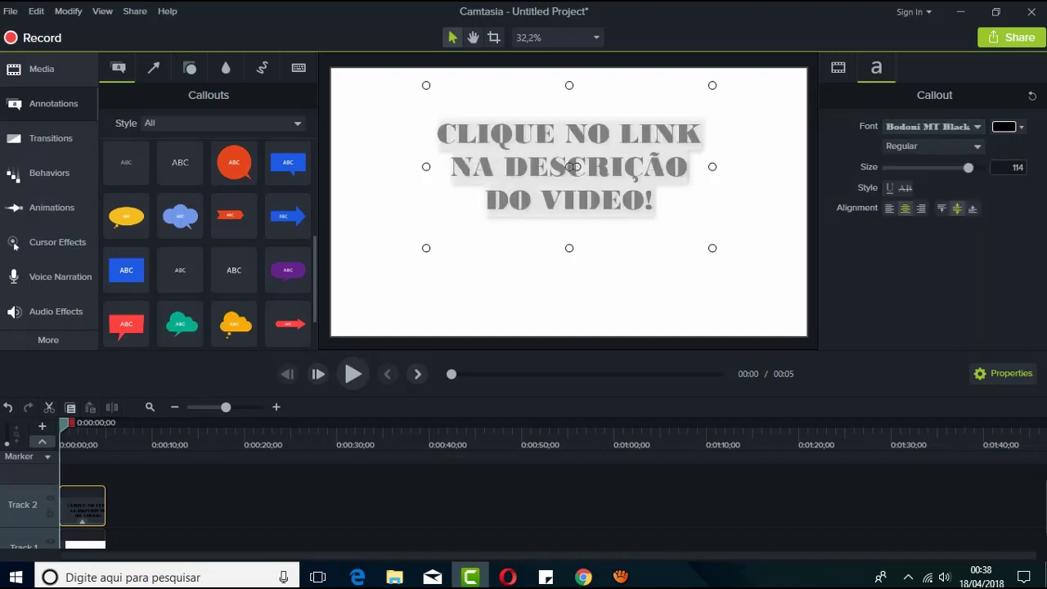
# Try the Arial Rounded MT Bold font on the callout text.
pyautogui.click(932, 126)
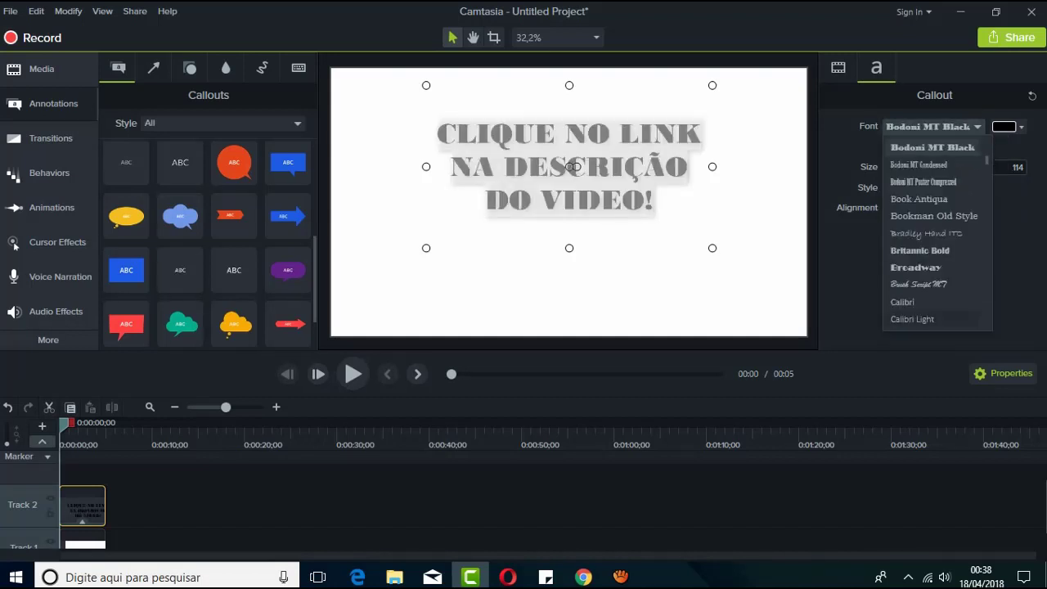
pyautogui.scroll(7, 949, 286)
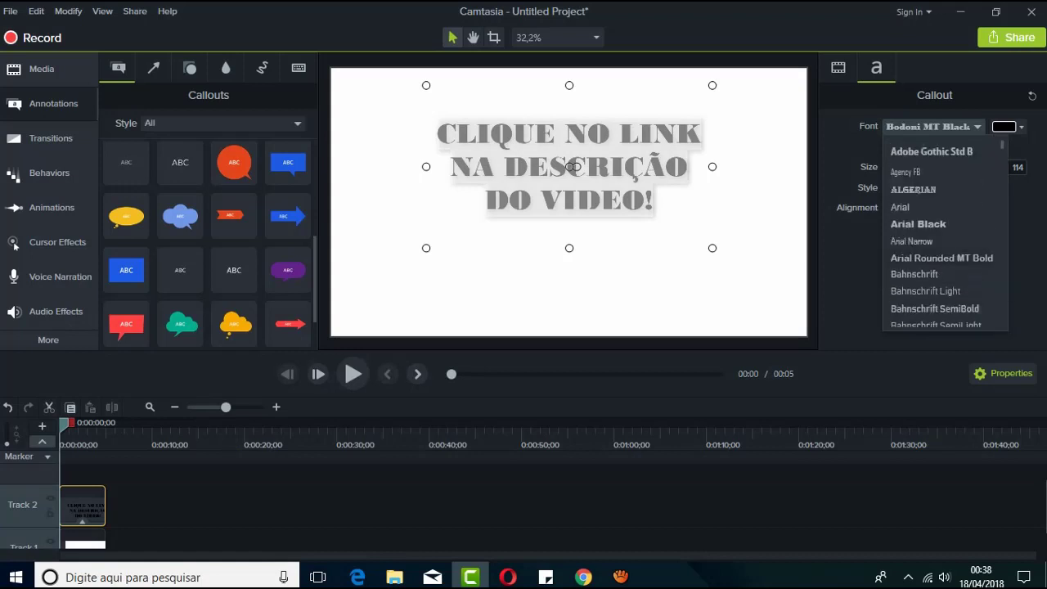
pyautogui.click(942, 258)
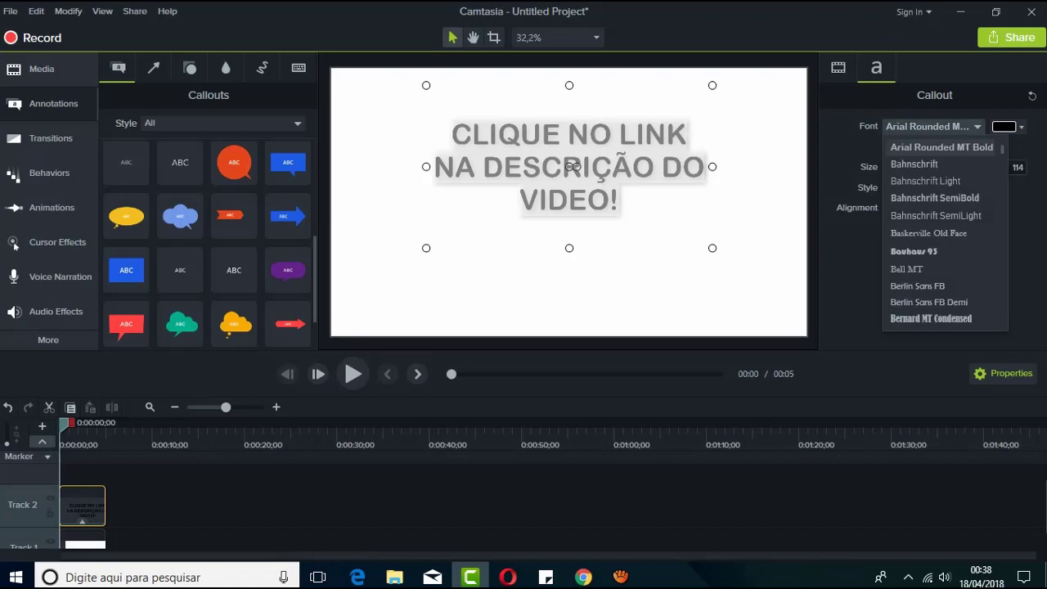
# Set the callout text's font to Arial Black and enlarge its text box slightly from the lower-right corner.
pyautogui.click(933, 126)
pyautogui.scroll(2, 945, 238)
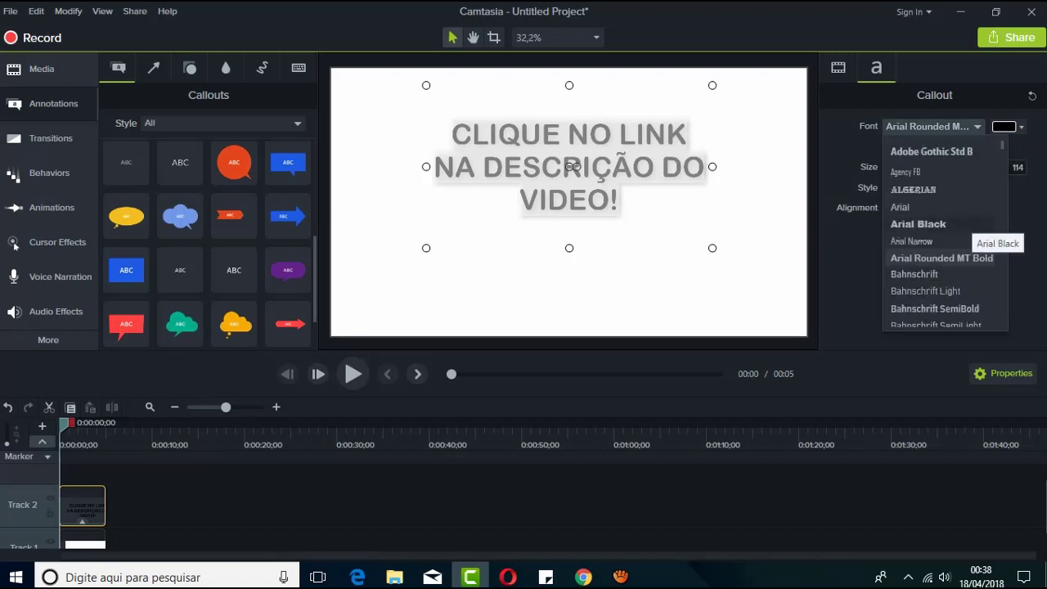
pyautogui.click(948, 224)
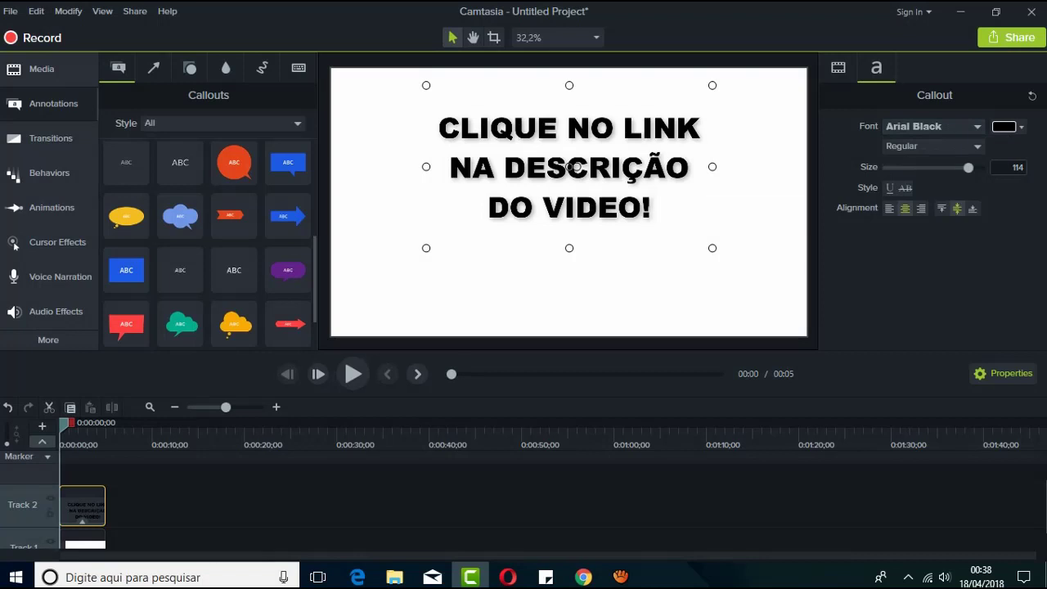
pyautogui.moveTo(712, 248); pyautogui.dragTo(727, 268)
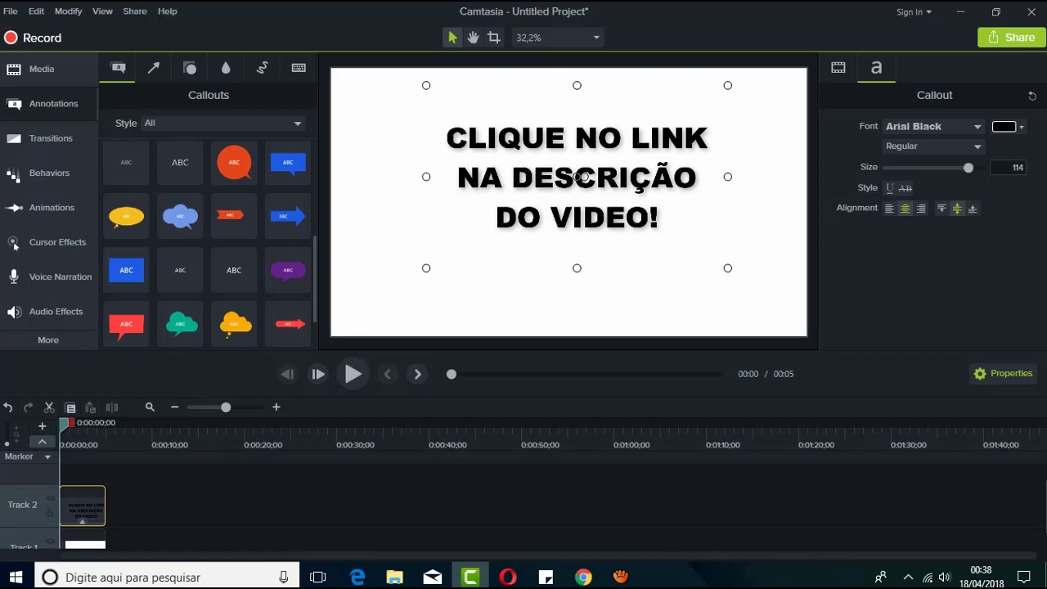
pyautogui.click(573, 202)
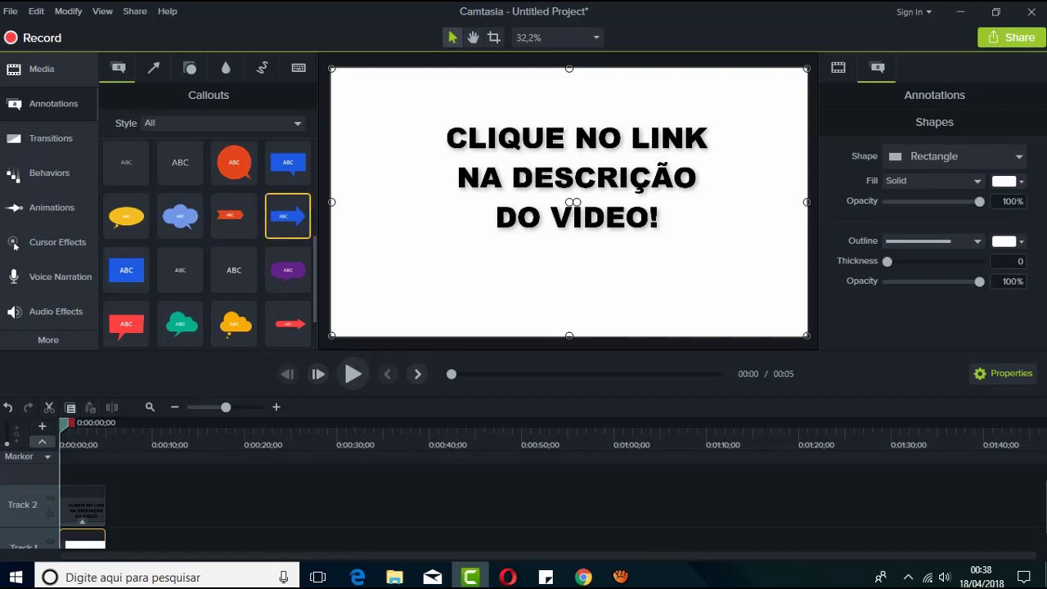
# Add a blue arrow callout without text at the left side of the canvas and rotate it to point straight down.
pyautogui.moveTo(288, 215); pyautogui.dragTo(396, 202)
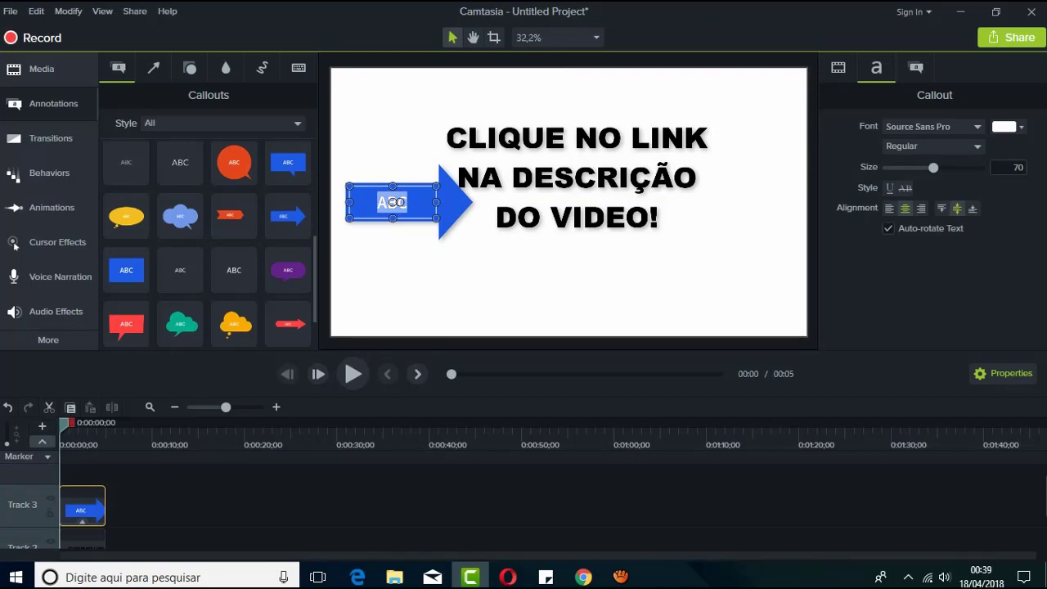
pyautogui.press('BackSpace')
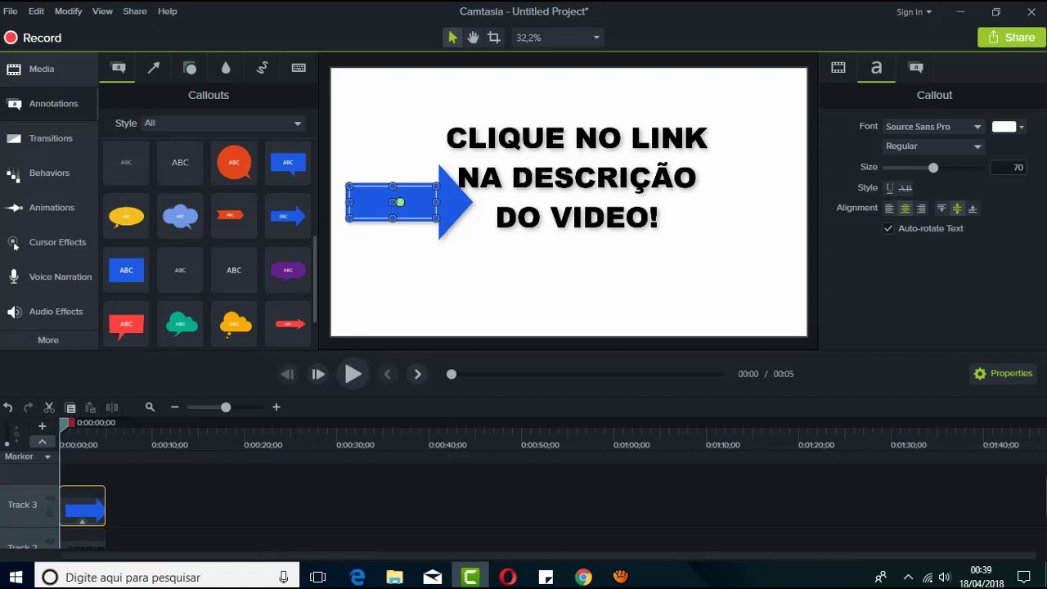
pyautogui.moveTo(400, 202); pyautogui.dragTo(410, 192)
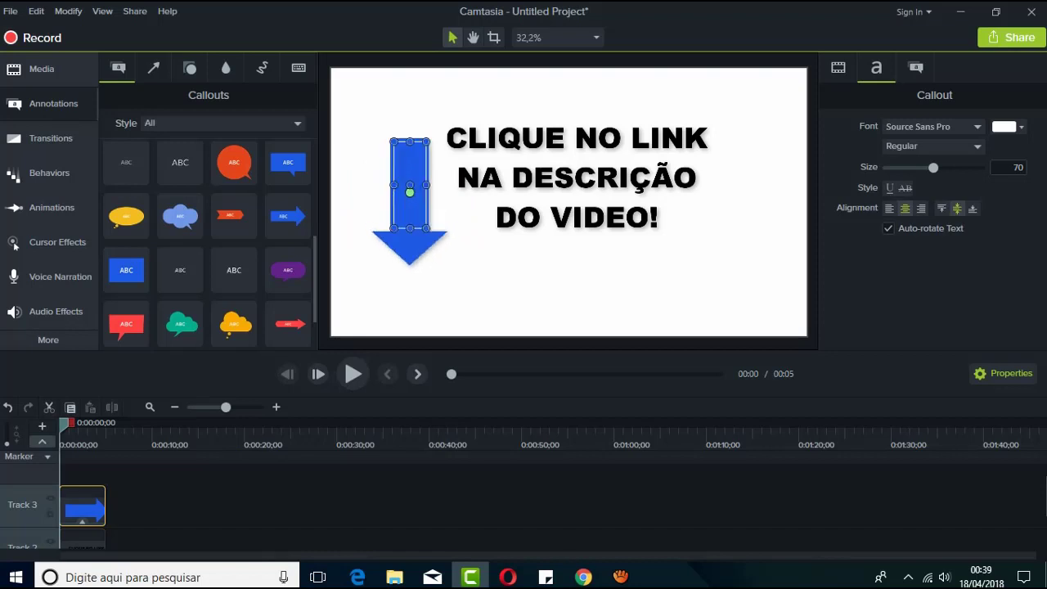
# Move the blue down arrow further left and slightly up so it stands clear of the text box.
pyautogui.click(579, 177)
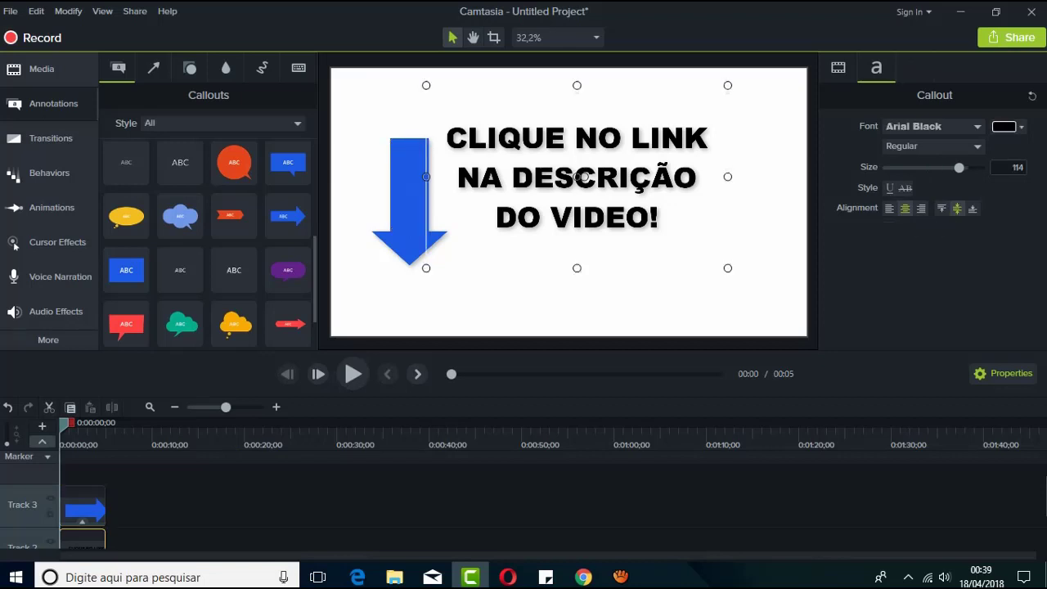
pyautogui.moveTo(412, 182); pyautogui.dragTo(387, 182)
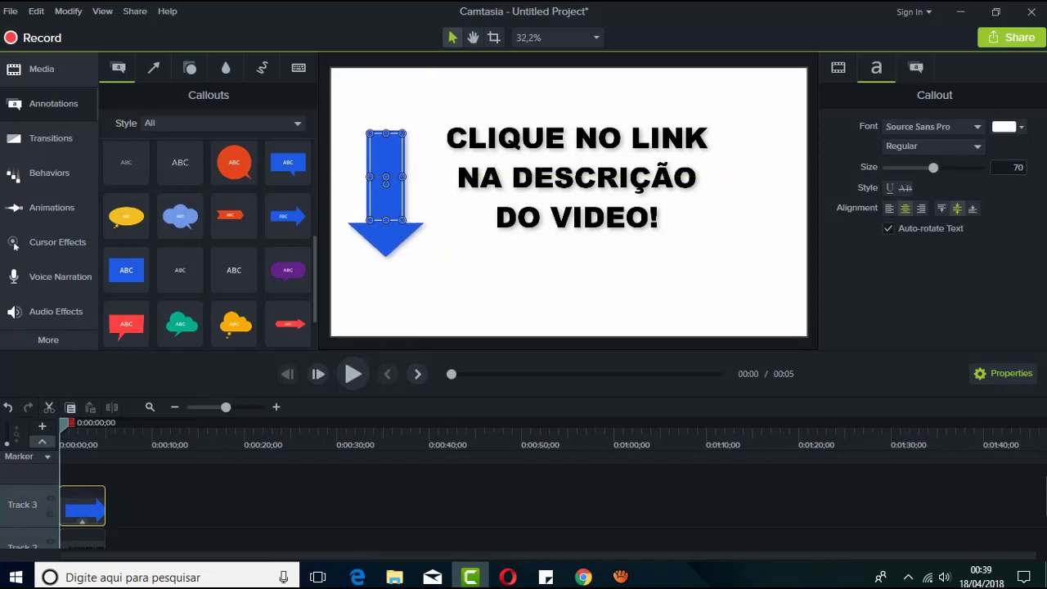
pyautogui.click(582, 176)
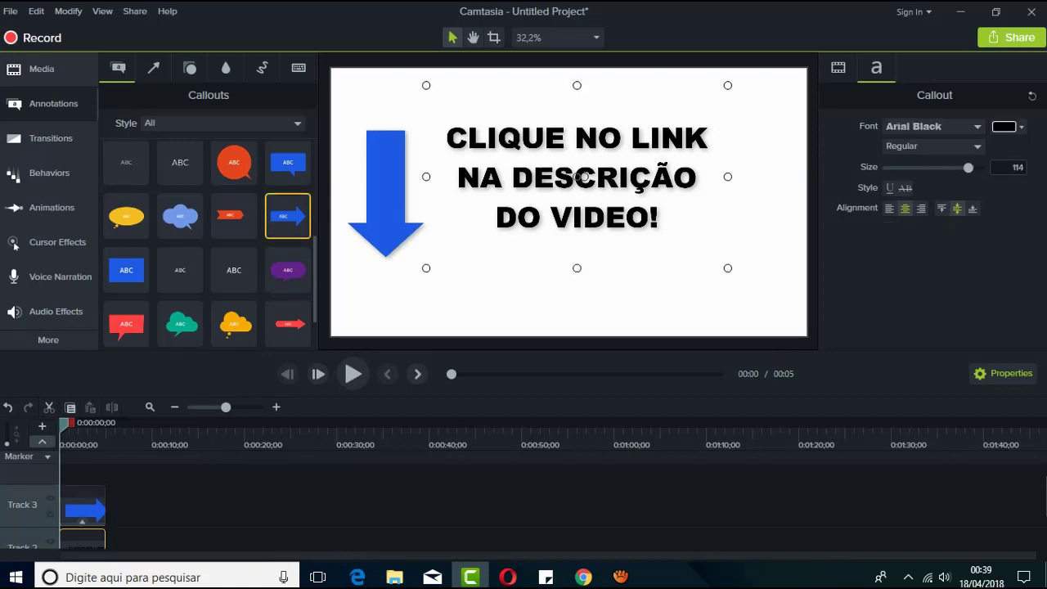
pyautogui.click(82, 507)
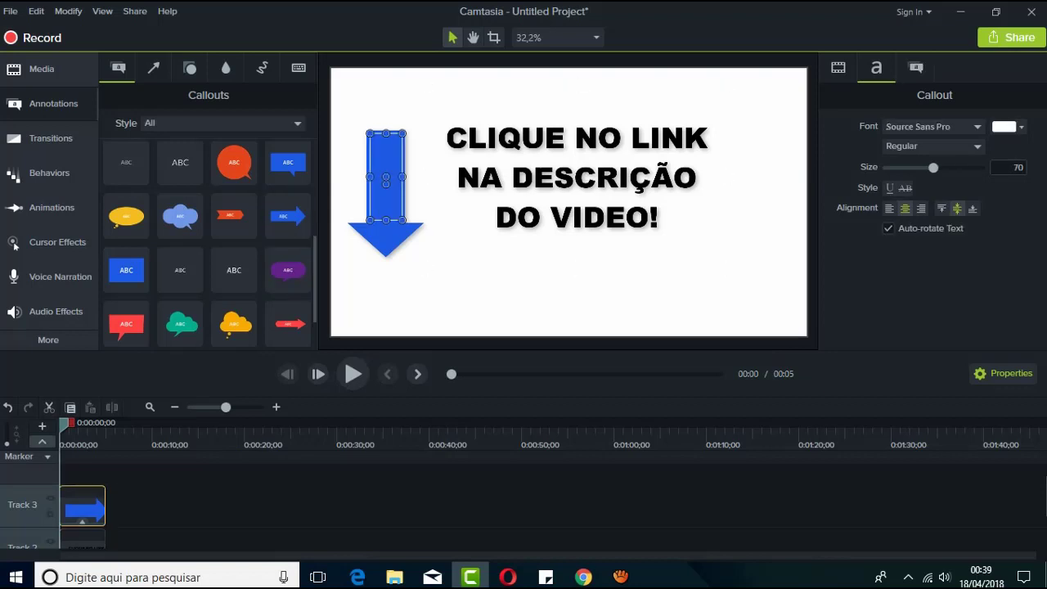
pyautogui.rightClick(391, 253)
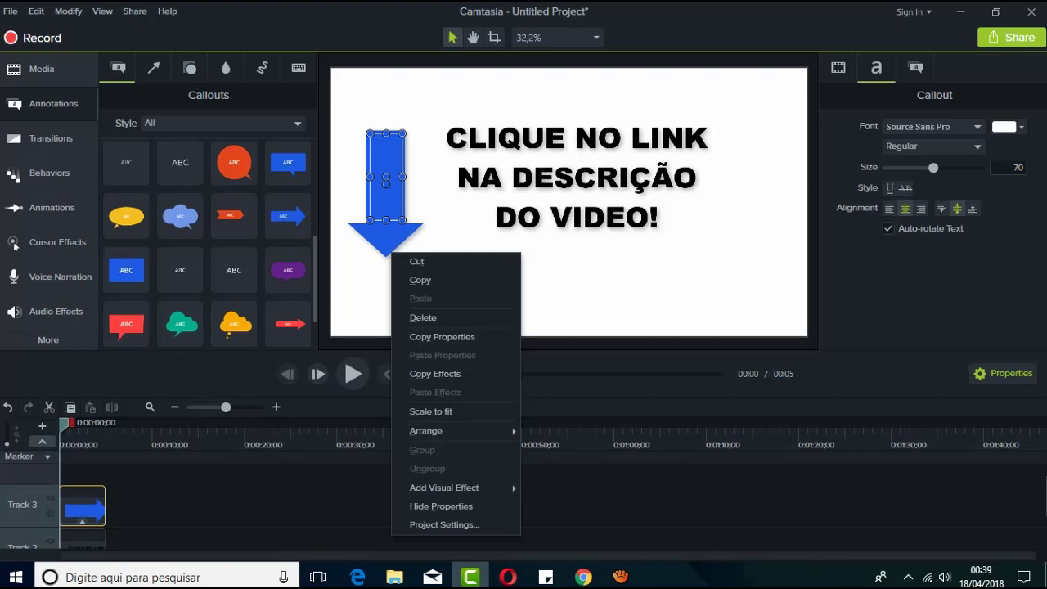
pyautogui.press('Escape')
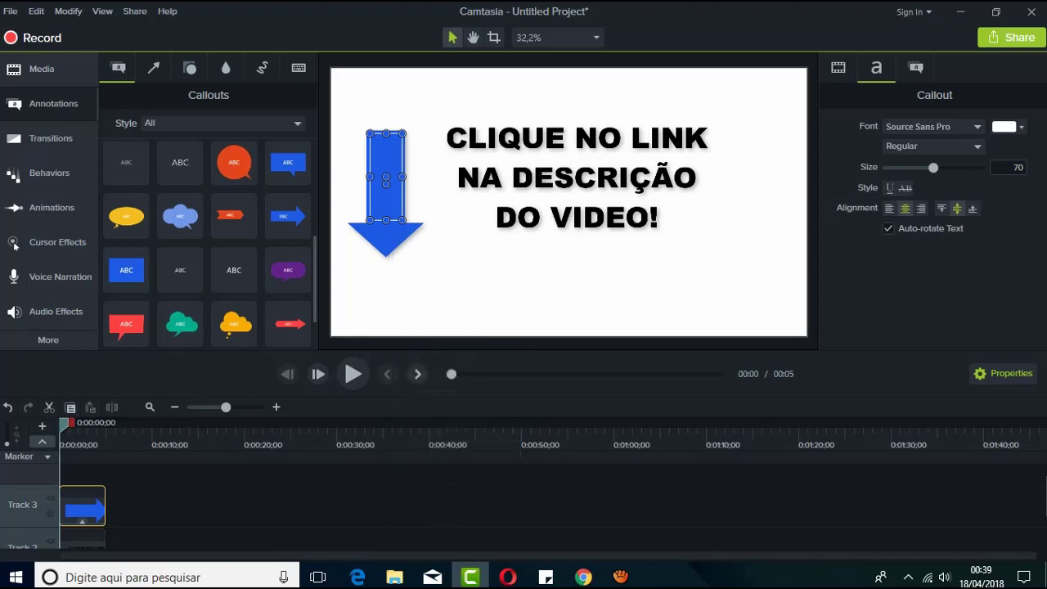
# Add a second blue arrow callout without text, pointing straight down, right of the text and level with the first arrow.
pyautogui.moveTo(287, 215); pyautogui.dragTo(705, 204)
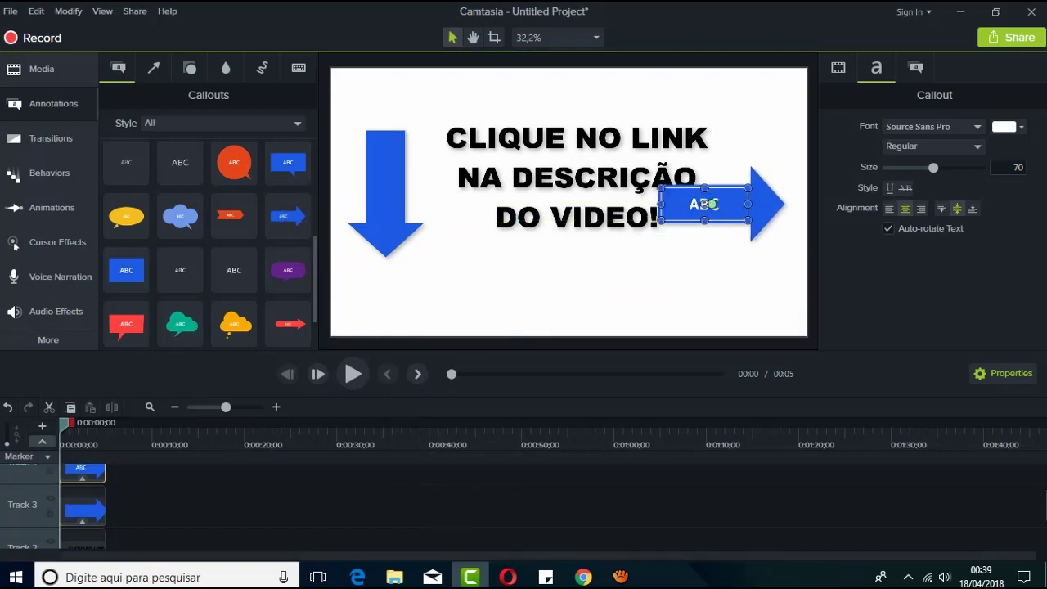
pyautogui.doubleClick(706, 205)
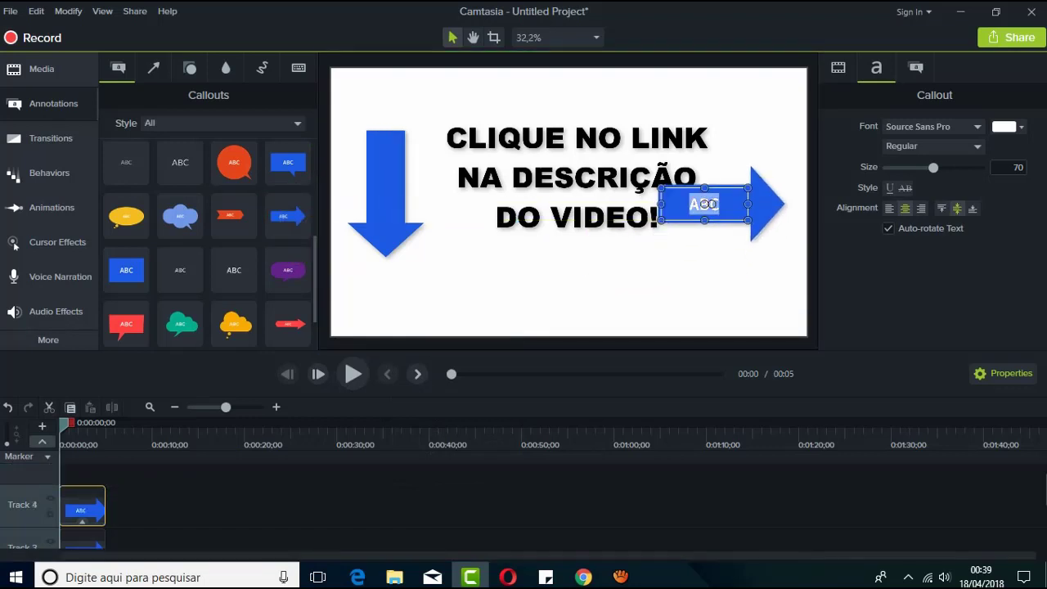
pyautogui.press('BackSpace')
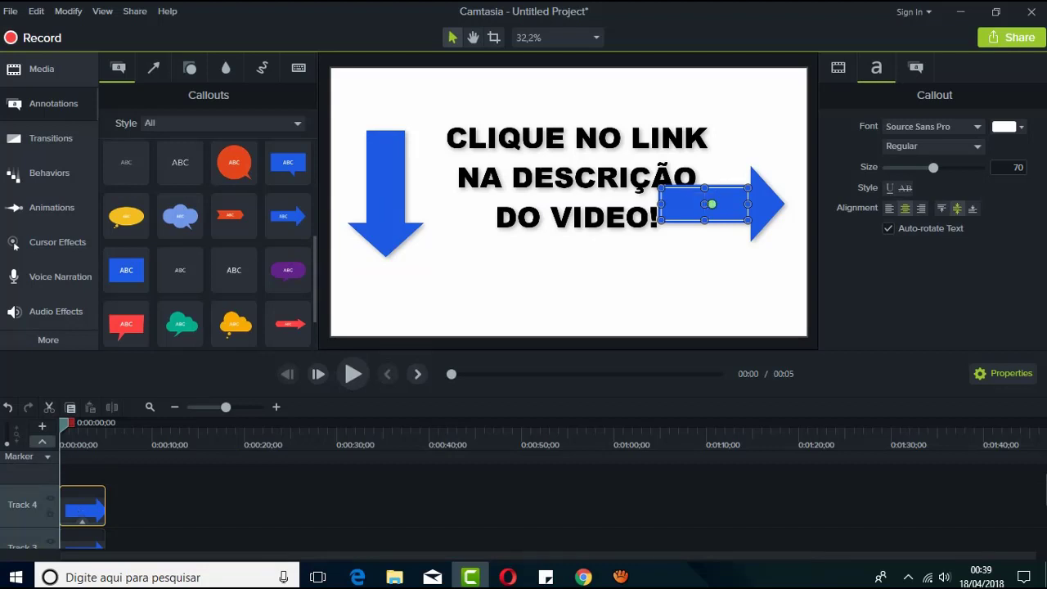
pyautogui.moveTo(711, 203); pyautogui.dragTo(757, 176)
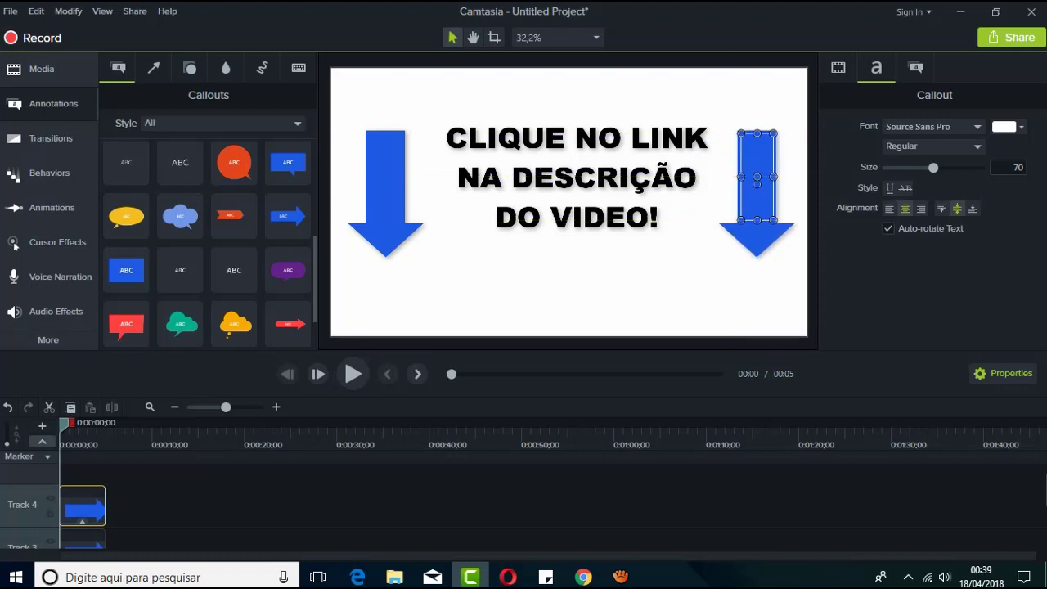
pyautogui.click(690, 286)
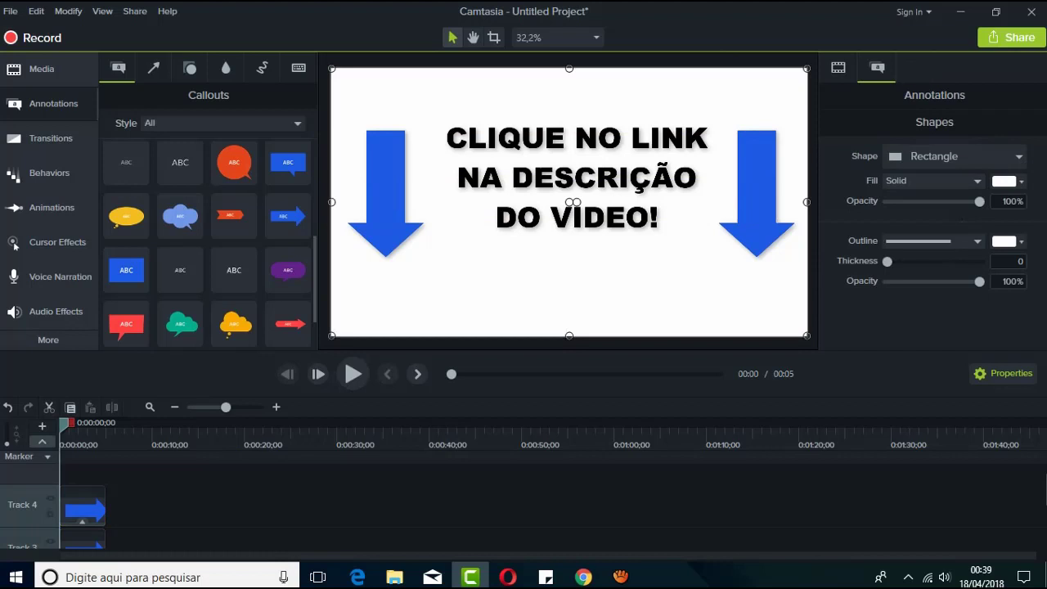
# Open the font colour palette of the blue arrow callout beside the start of the text.
pyautogui.click(386, 180)
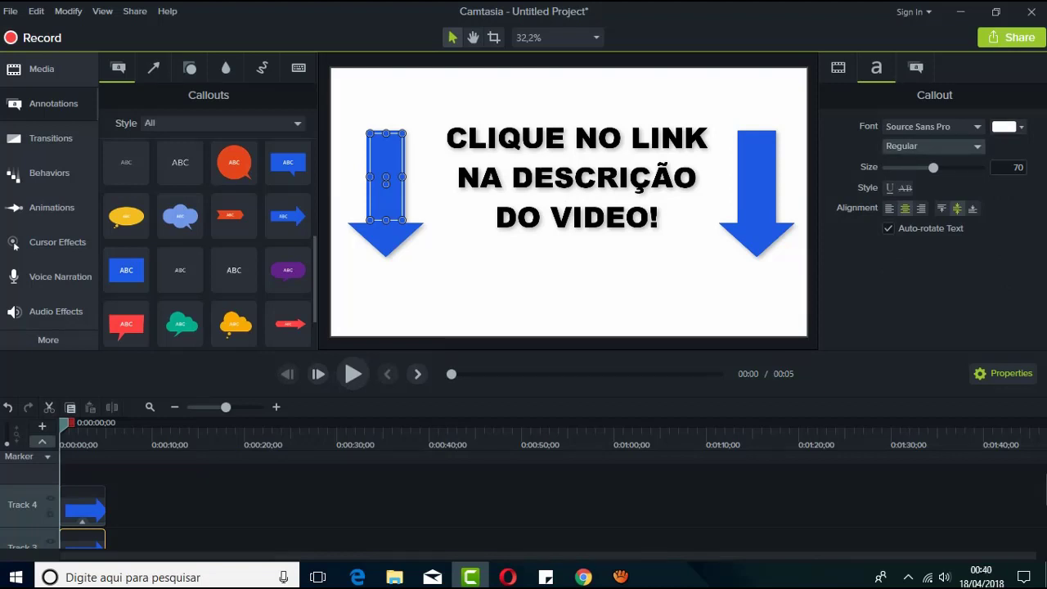
pyautogui.click(1009, 127)
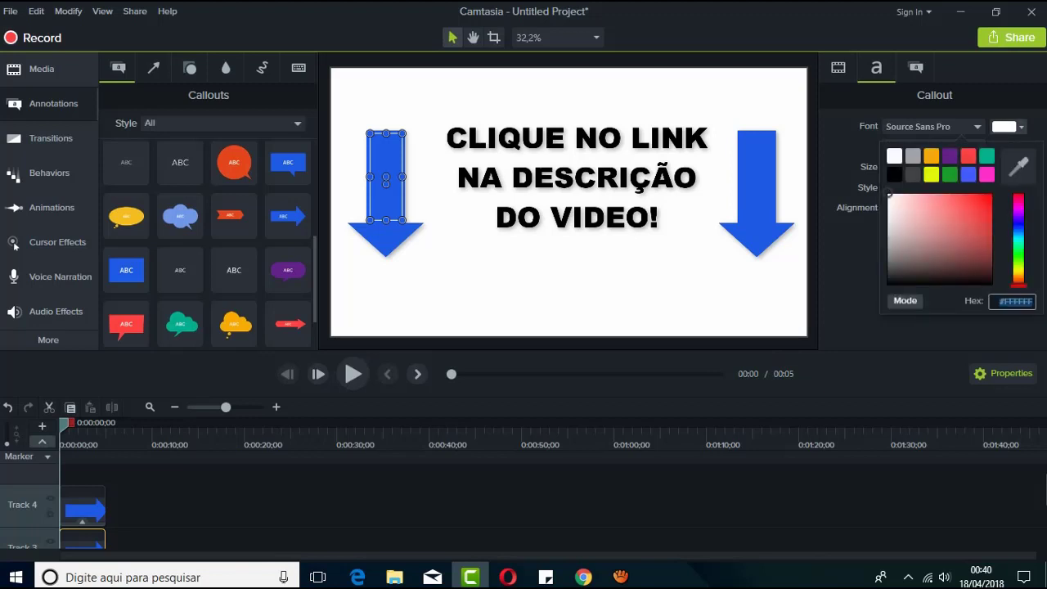
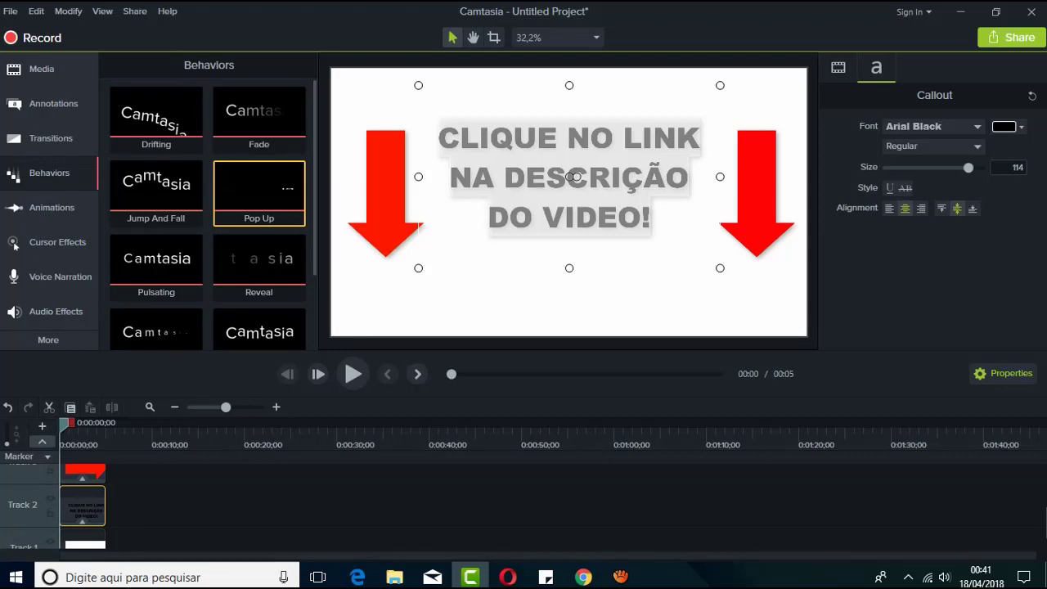
# Apply the Pop Up behavior to the text clip on Track 2, preview it and return the playhead to the start.
pyautogui.moveTo(259, 184); pyautogui.dragTo(82, 505)
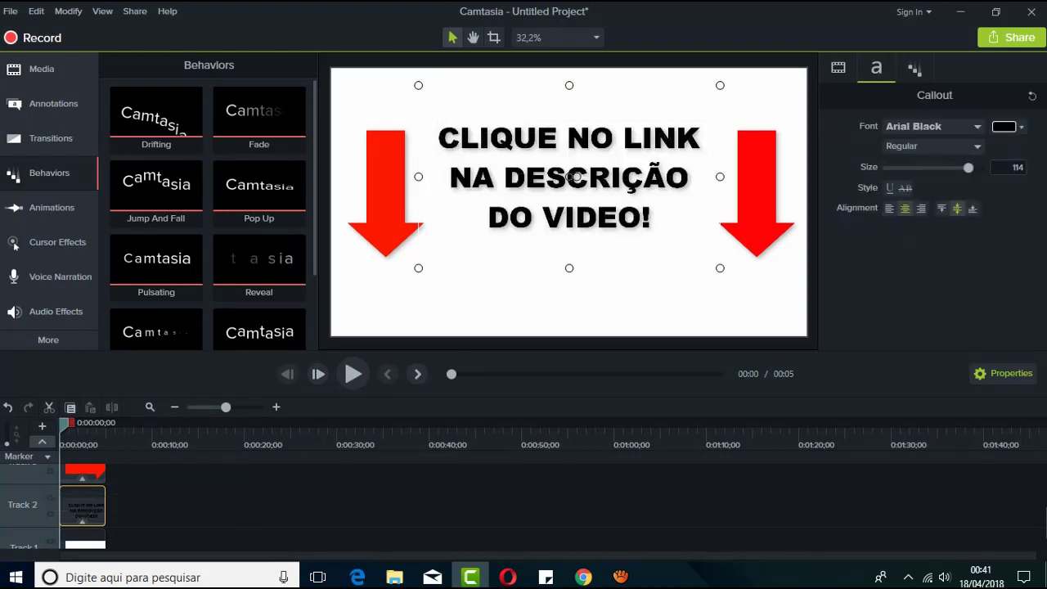
pyautogui.click(353, 374)
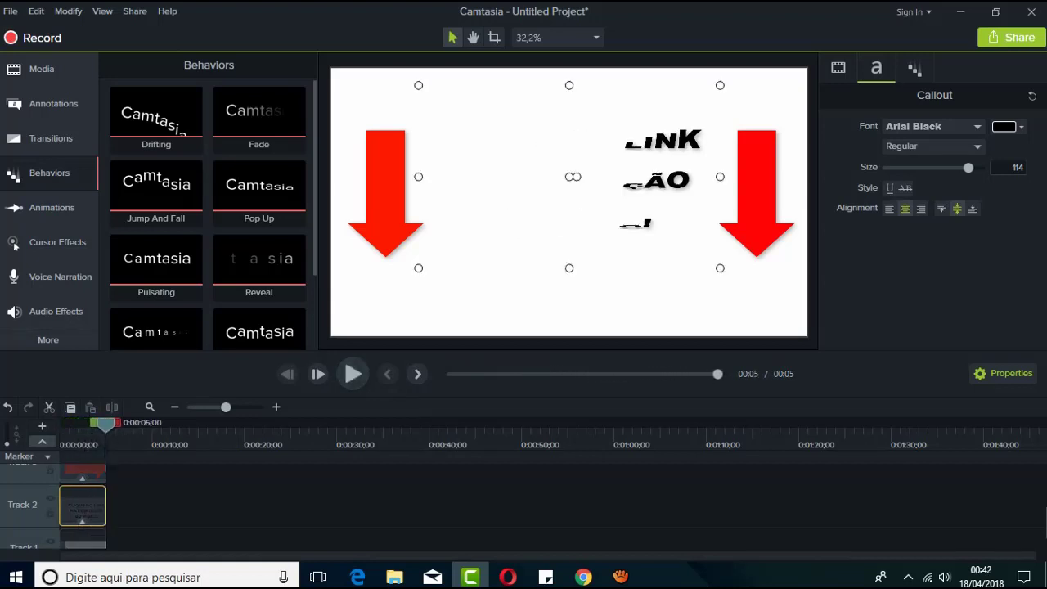
pyautogui.moveTo(106, 424); pyautogui.dragTo(60, 424)
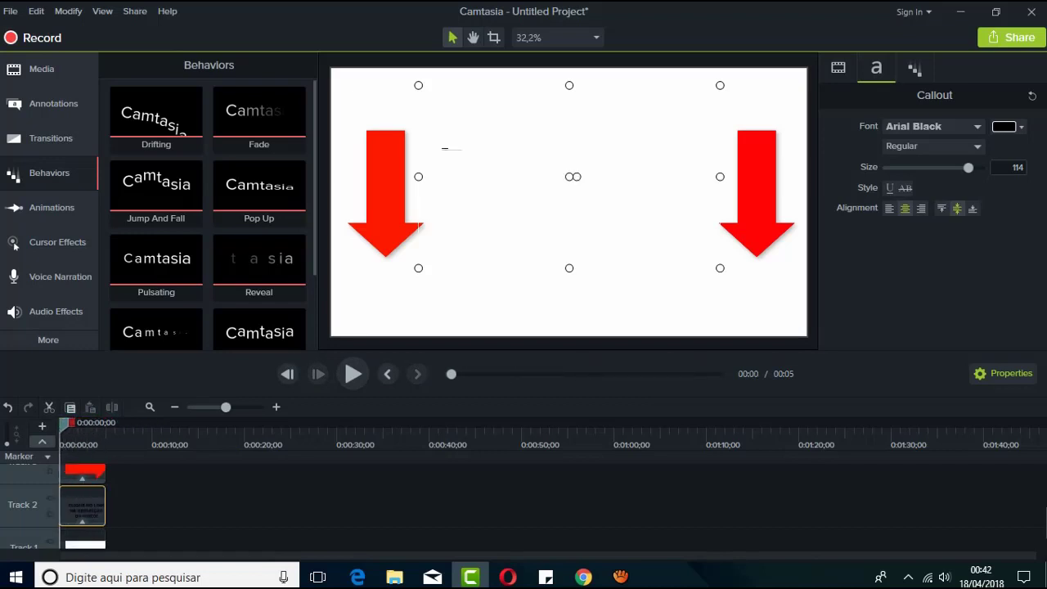
# Set the duration of the text clip on Track 2 to 20 seconds.
pyautogui.scroll(-1, 523, 505)
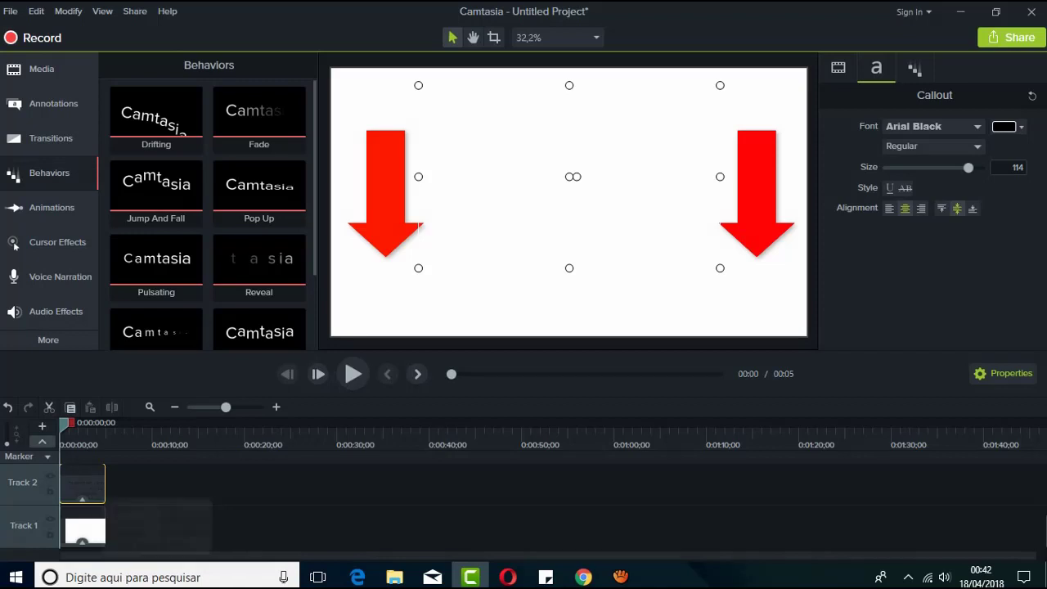
pyautogui.rightClick(94, 484)
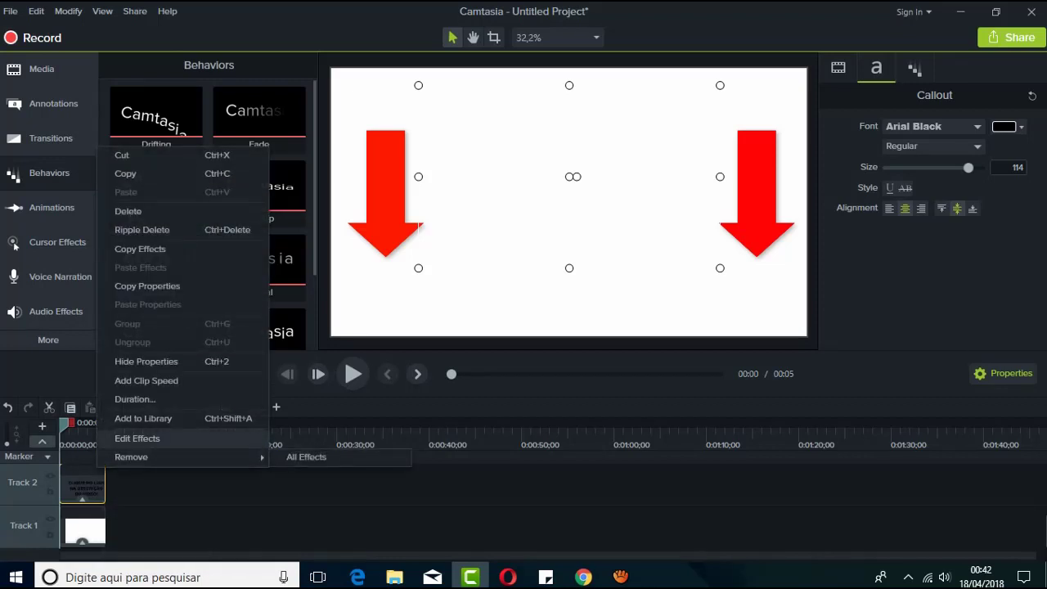
pyautogui.click(135, 399)
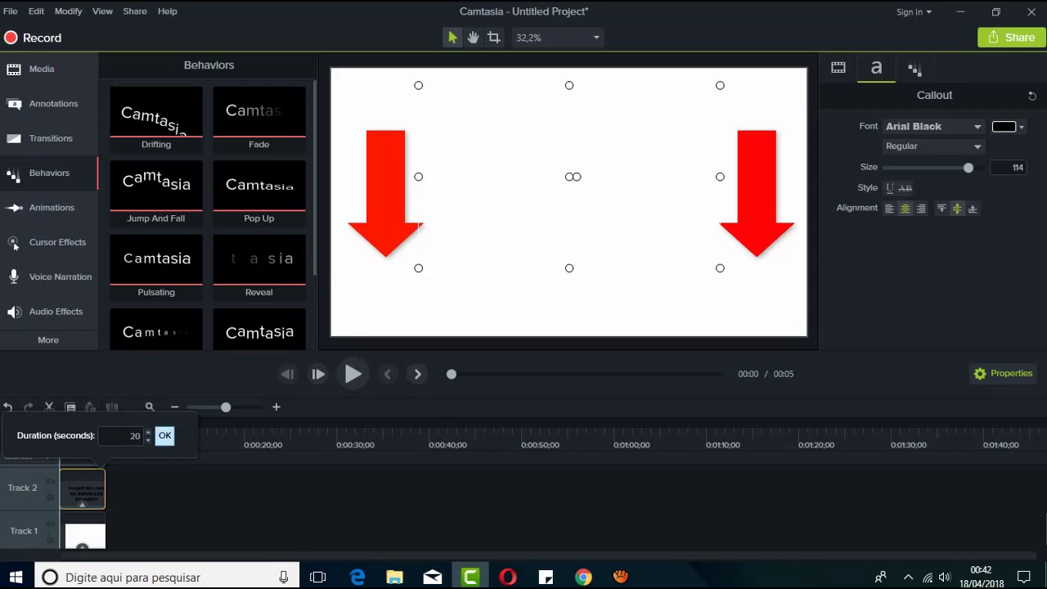
pyautogui.write('20')
pyautogui.press('Return')
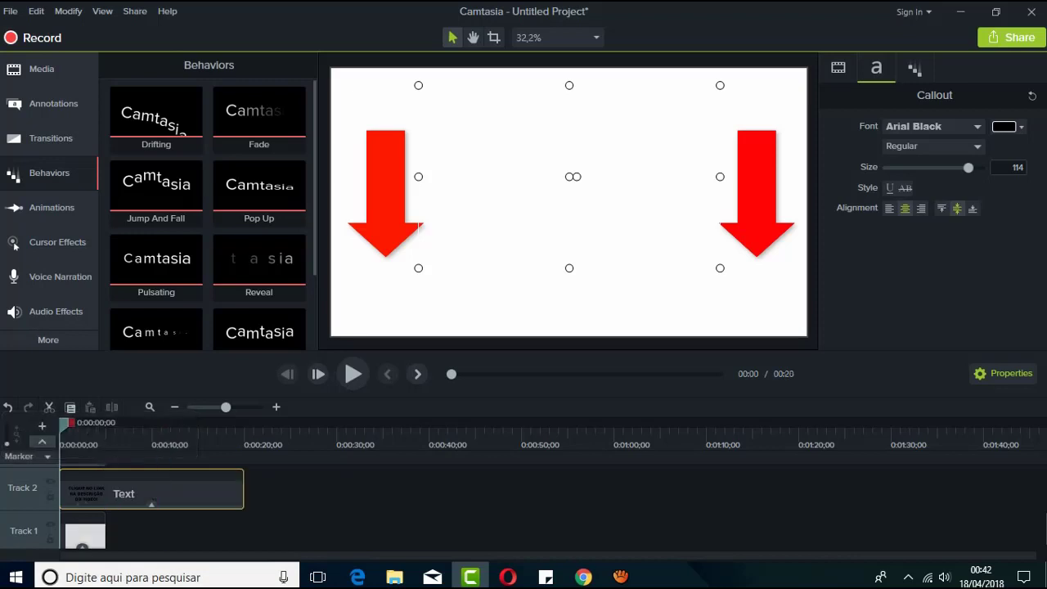
# Extend the white background shape and both red arrow clips to 20 seconds to match the text, and play back the project.
pyautogui.moveTo(104, 531); pyautogui.dragTo(244, 532)
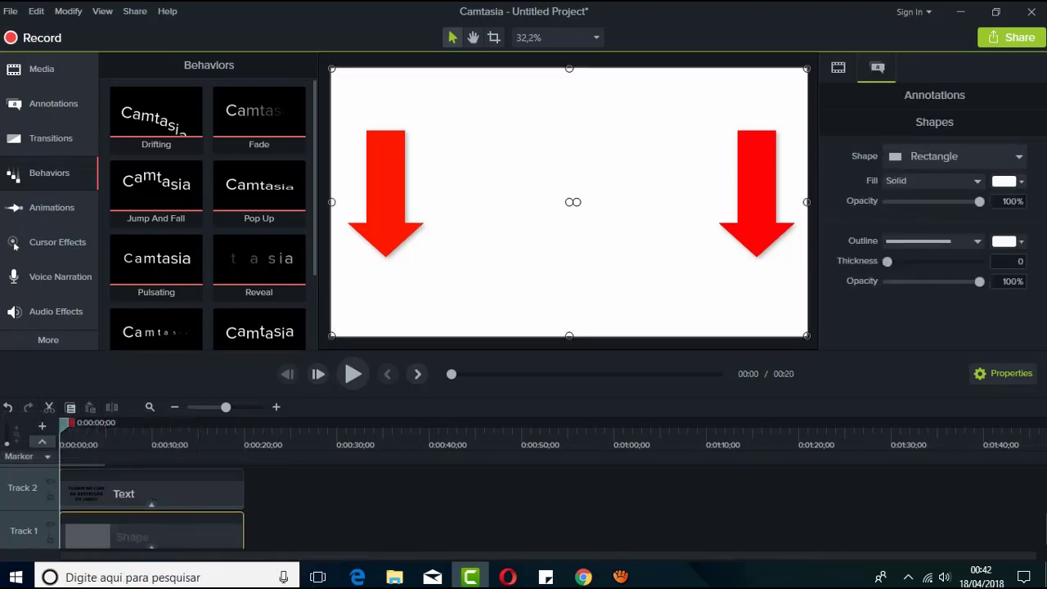
pyautogui.scroll(1, 151, 503)
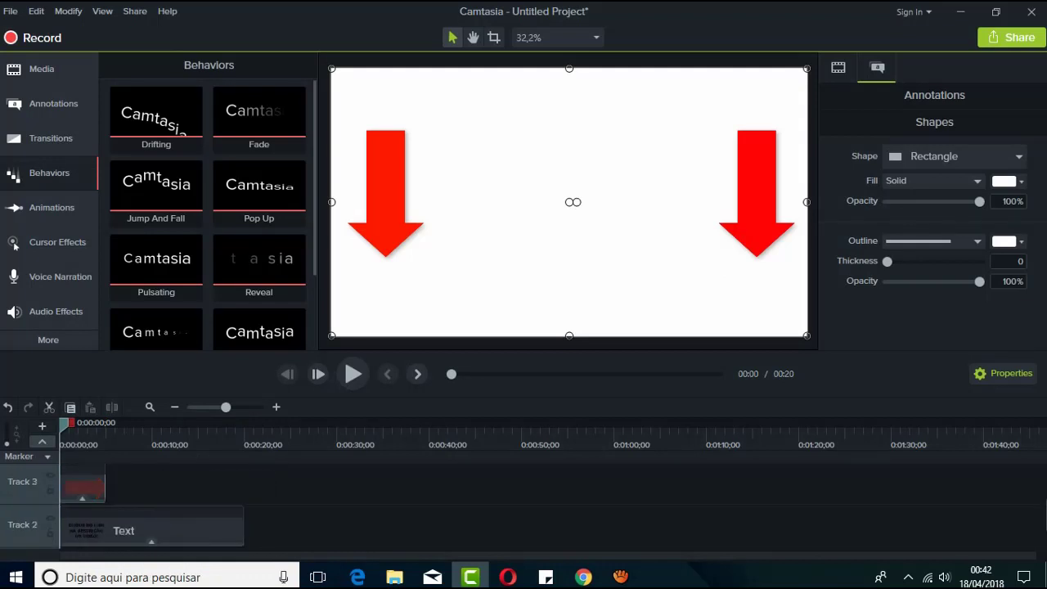
pyautogui.moveTo(105, 489); pyautogui.dragTo(244, 489)
pyautogui.scroll(1, 185, 523)
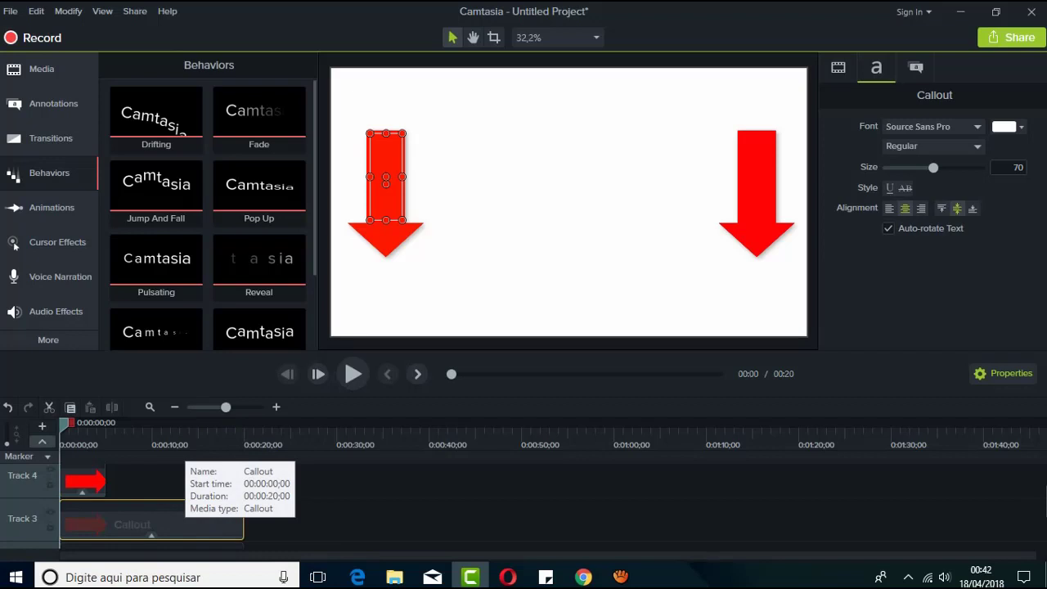
pyautogui.moveTo(105, 481); pyautogui.dragTo(243, 480)
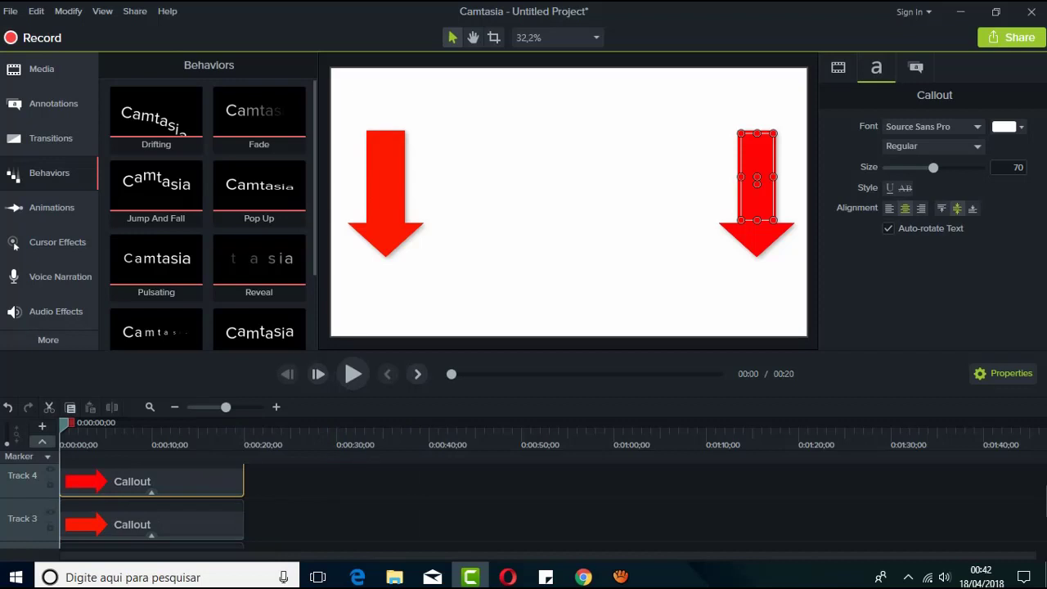
pyautogui.click(353, 374)
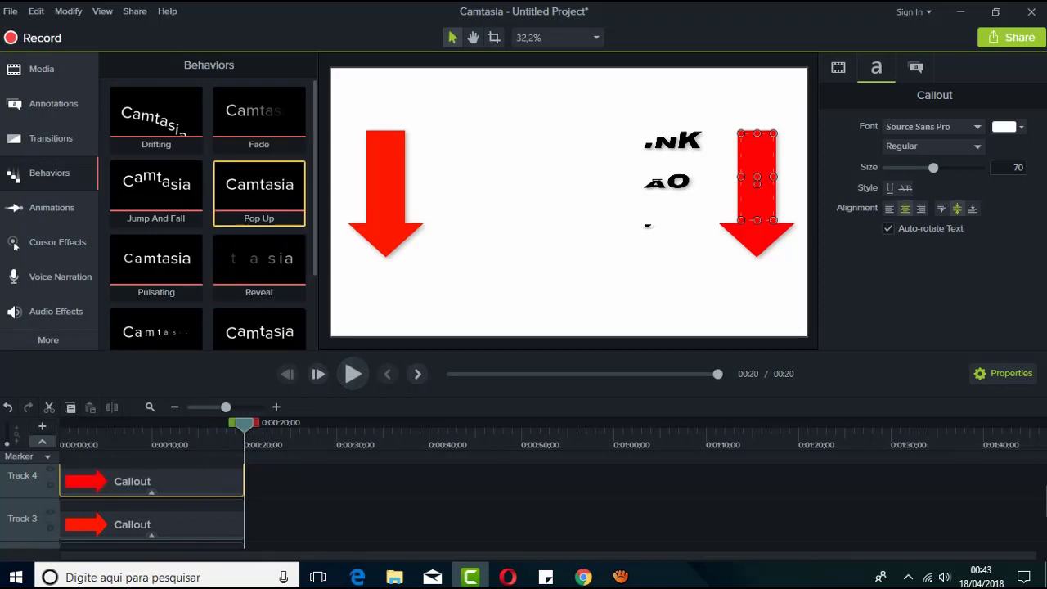
# Apply the Pop Up behavior to both red arrow callouts on Tracks 3 and 4 and preview the animation.
pyautogui.moveTo(259, 188); pyautogui.dragTo(152, 515)
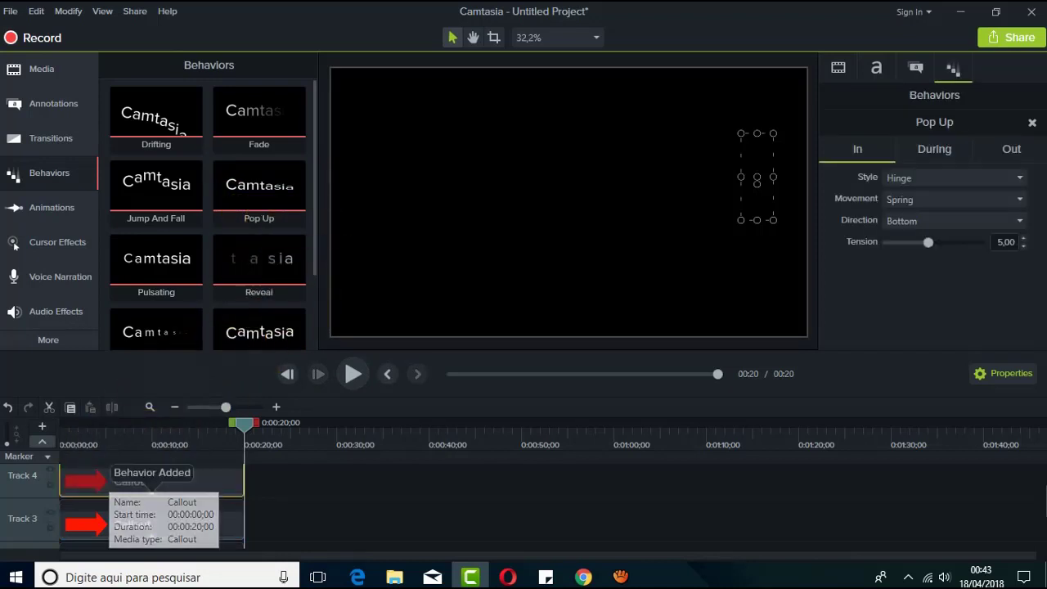
pyautogui.moveTo(258, 189); pyautogui.dragTo(142, 516)
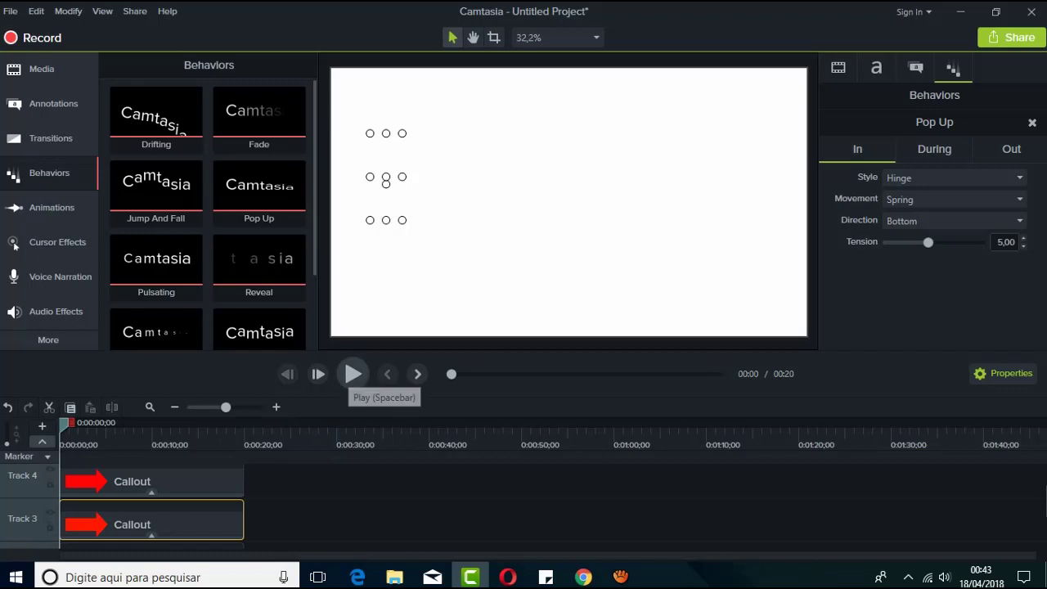
pyautogui.click(352, 374)
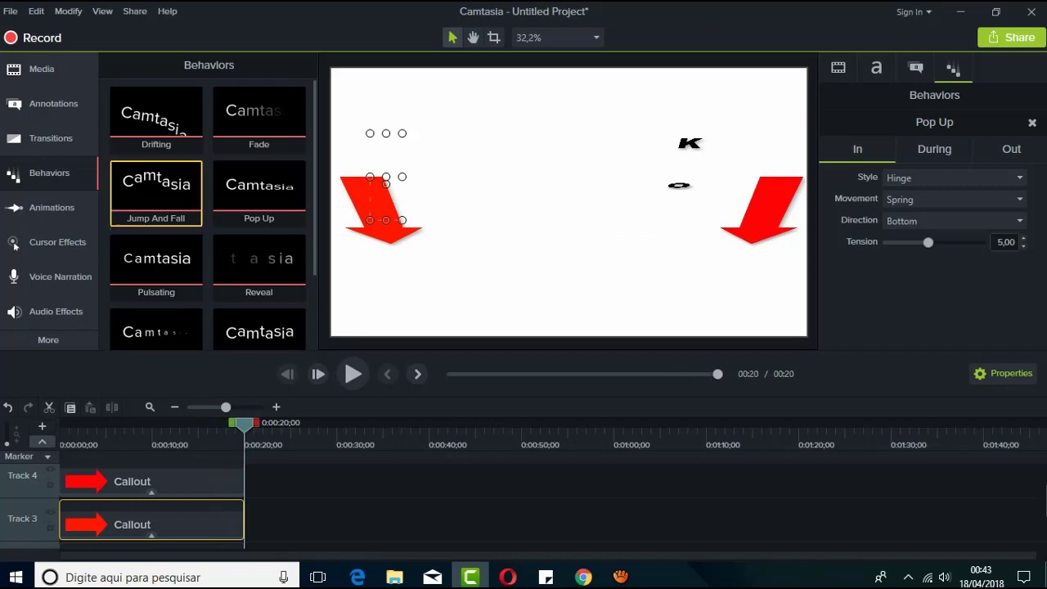
# Shrink the Camtasia window to reveal the desktop and add the Disfigure - Blank audio file to the media bin.
pyautogui.click(41, 69)
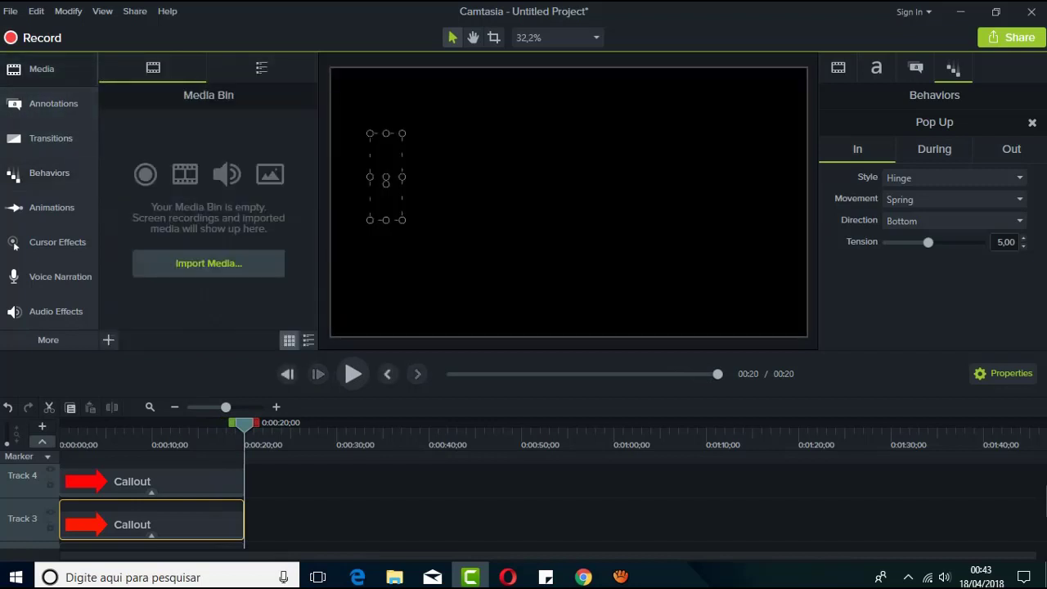
pyautogui.click(995, 11)
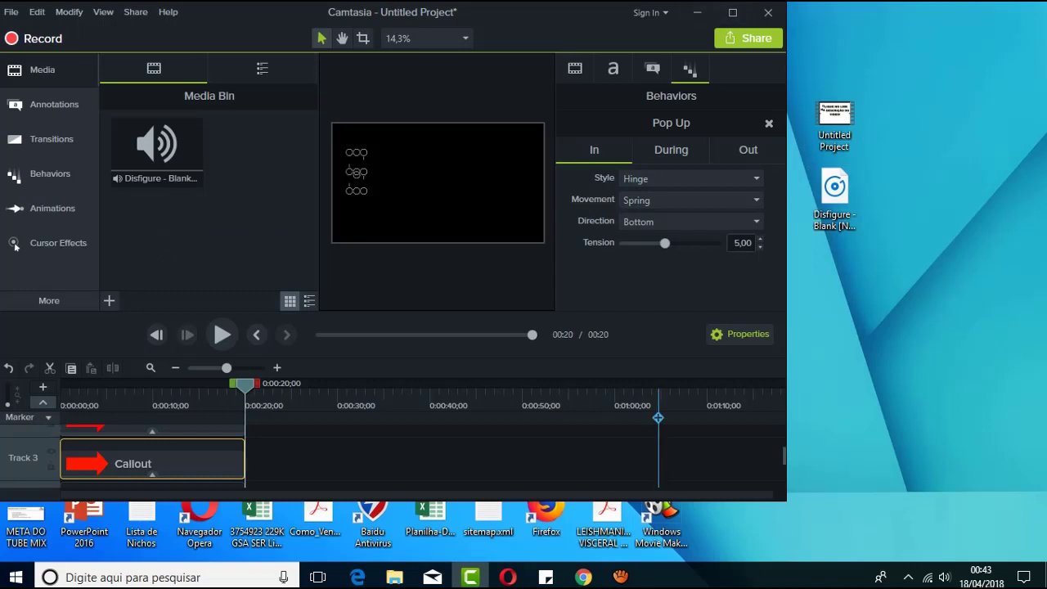
# Switch to Chrome and open the audio library (Biblioteca de áudio) in YouTube's creator studio.
pyautogui.click(584, 576)
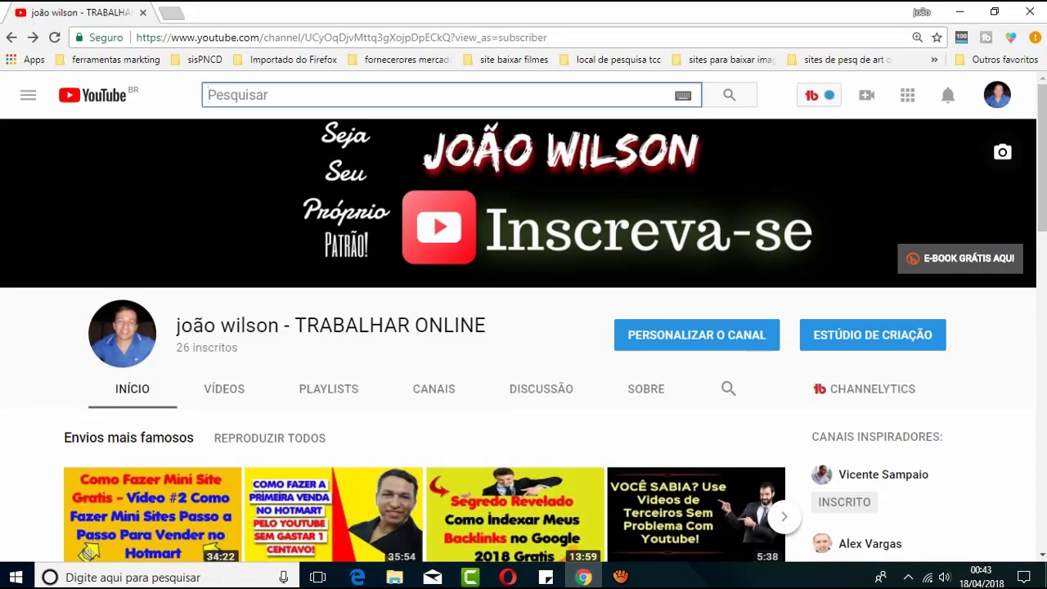
pyautogui.press('F5')
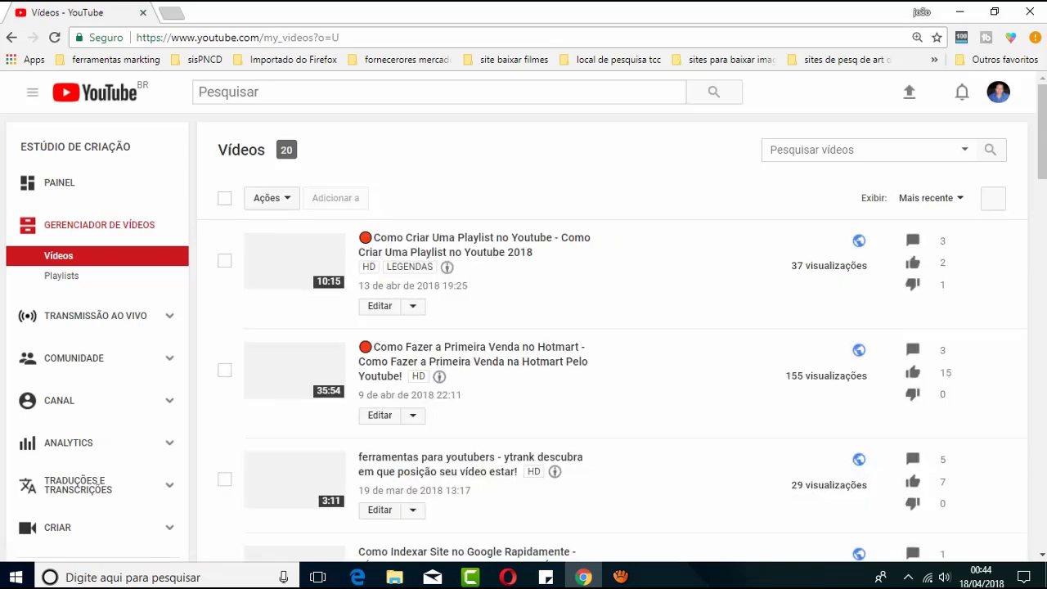
pyautogui.scroll(-3, 524, 328)
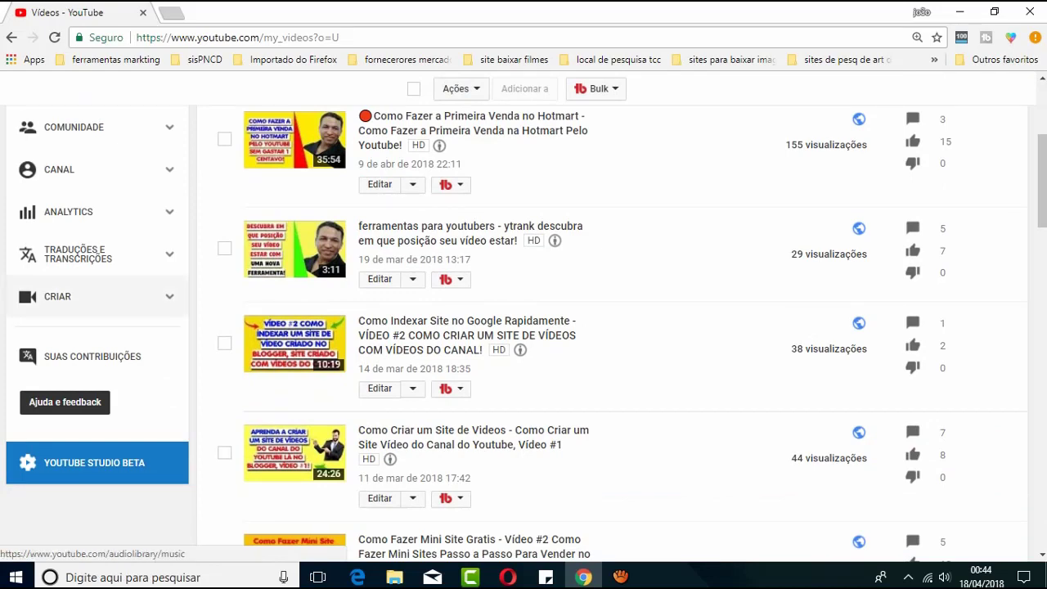
pyautogui.scroll(-2, 524, 334)
pyautogui.scroll(1, 523, 334)
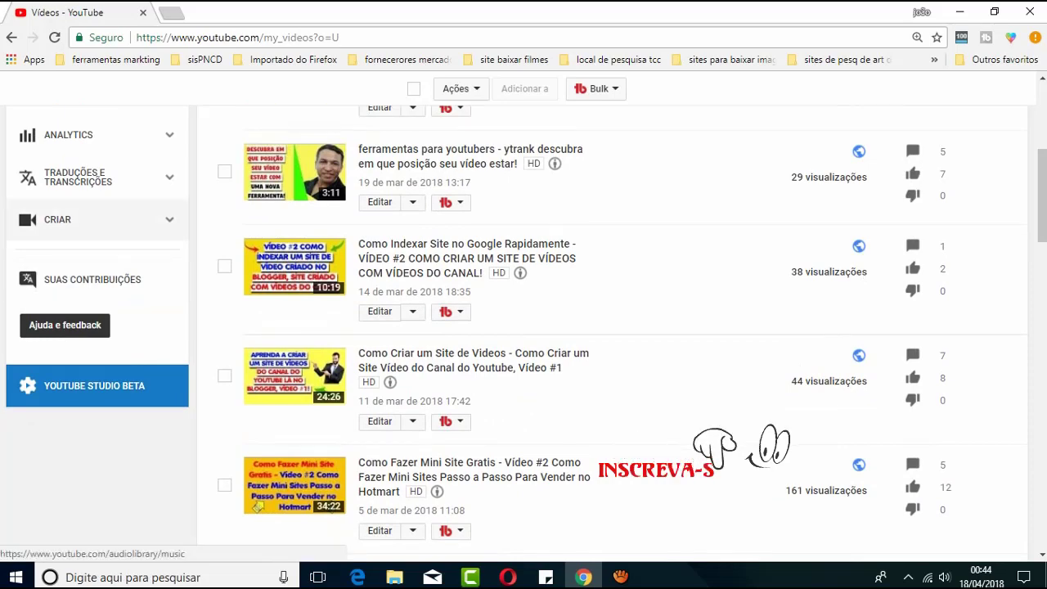
pyautogui.click(57, 220)
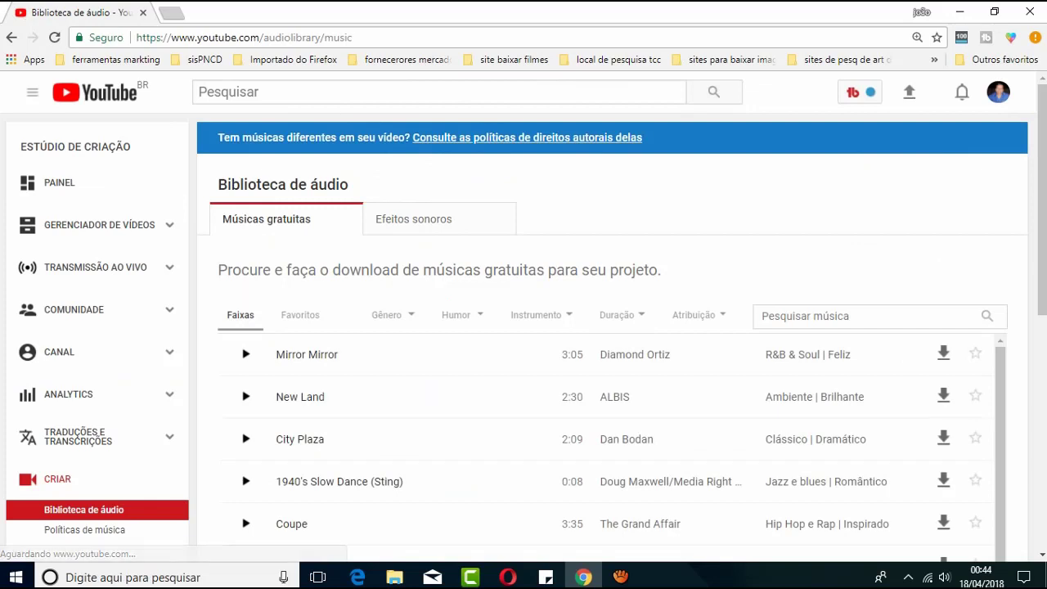
# Play a short preview of the free music track Mirror Mirror and stop it.
pyautogui.scroll(-2, 613, 448)
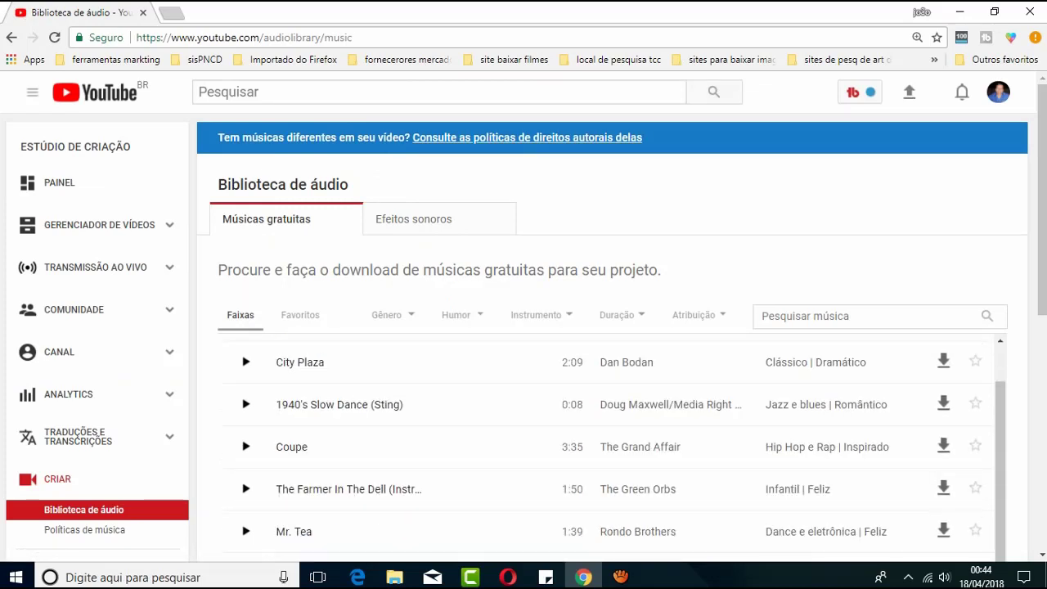
pyautogui.scroll(2, 614, 448)
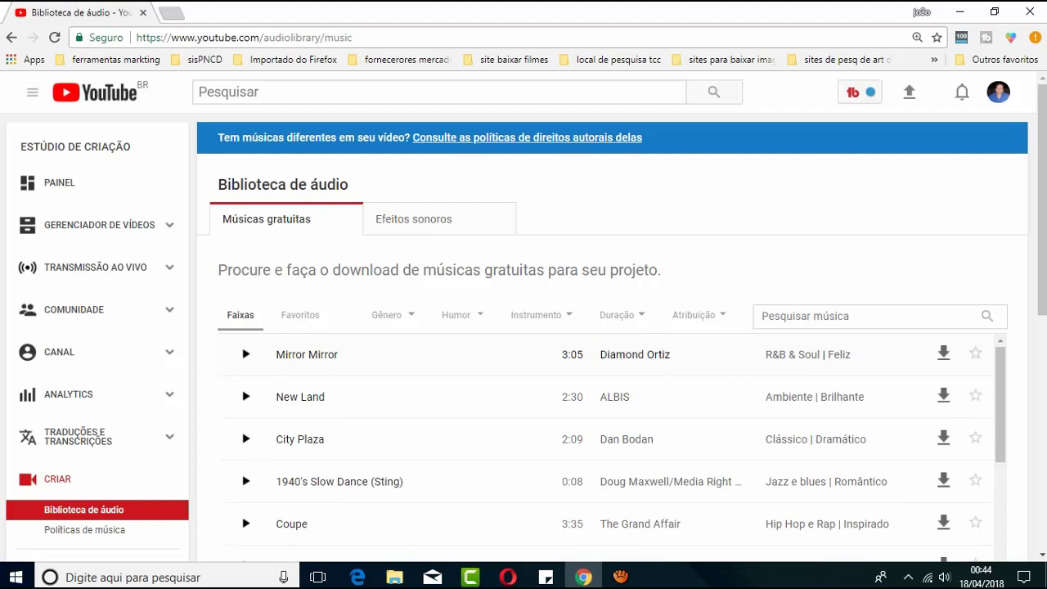
pyautogui.click(245, 355)
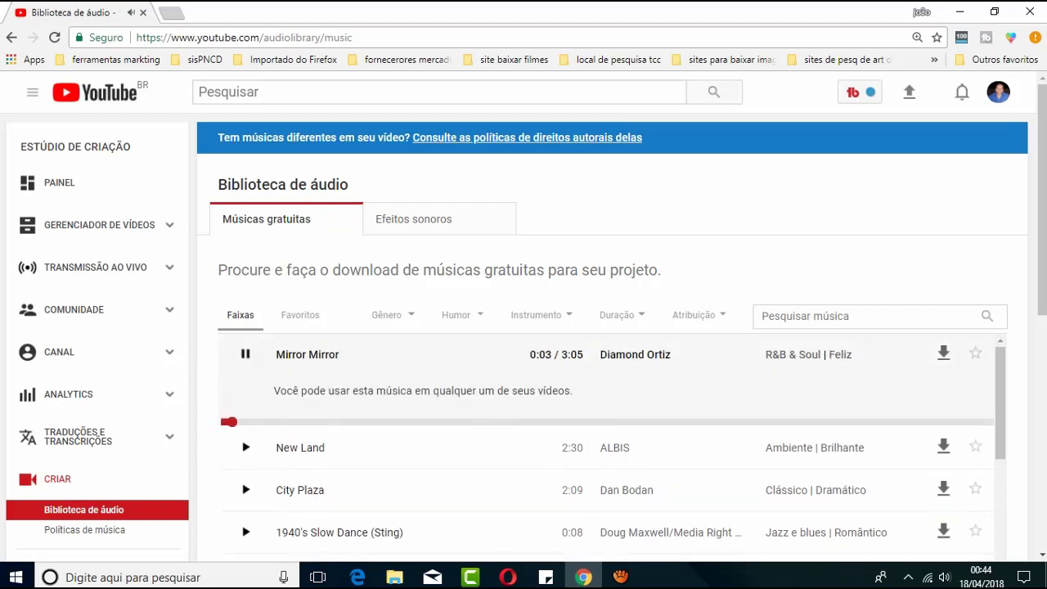
pyautogui.click(245, 354)
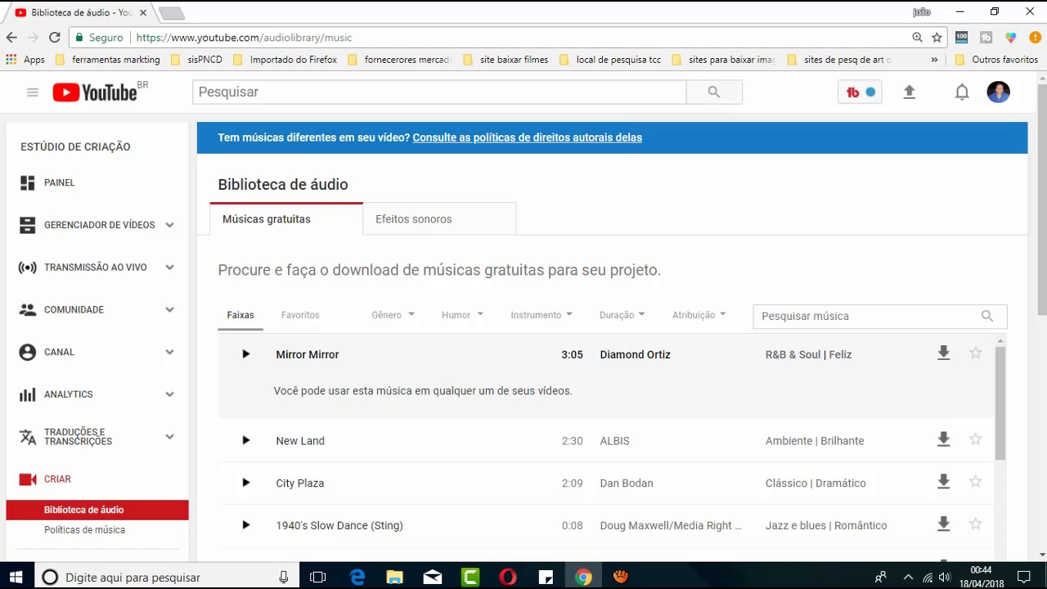
# Look through the list of free music tracks in the audio library and switch back to Camtasia.
pyautogui.scroll(-2, 537, 314)
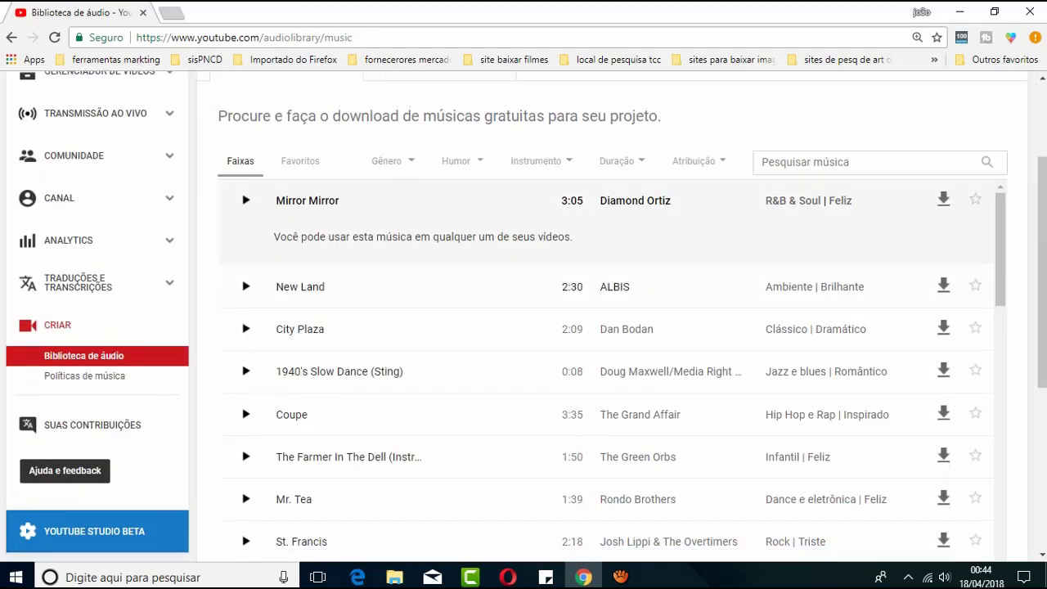
pyautogui.scroll(-2, 613, 368)
pyautogui.scroll(-3, 614, 315)
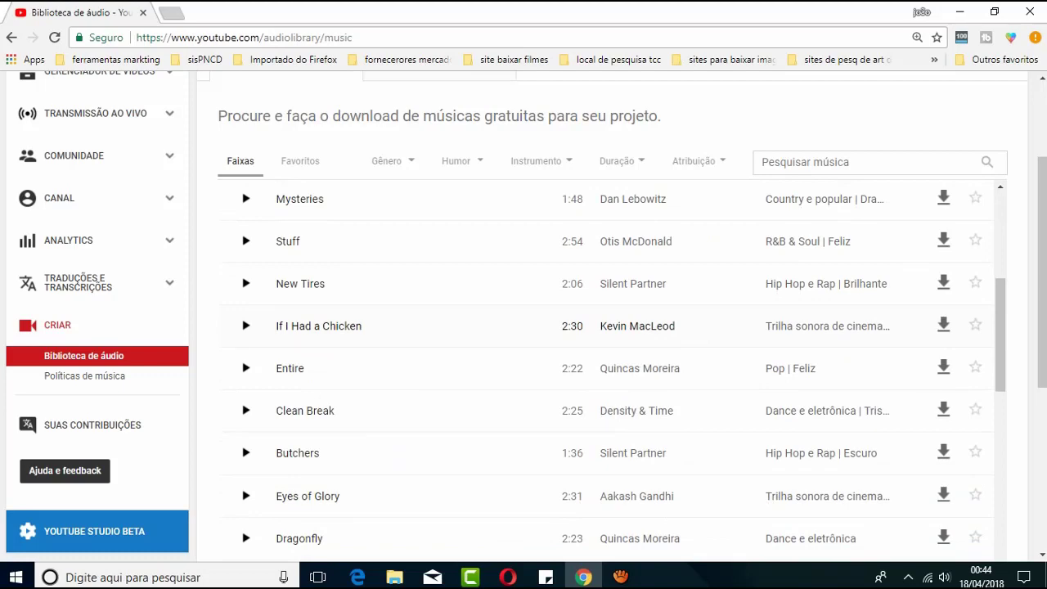
pyautogui.scroll(-2, 614, 319)
pyautogui.scroll(5, 606, 300)
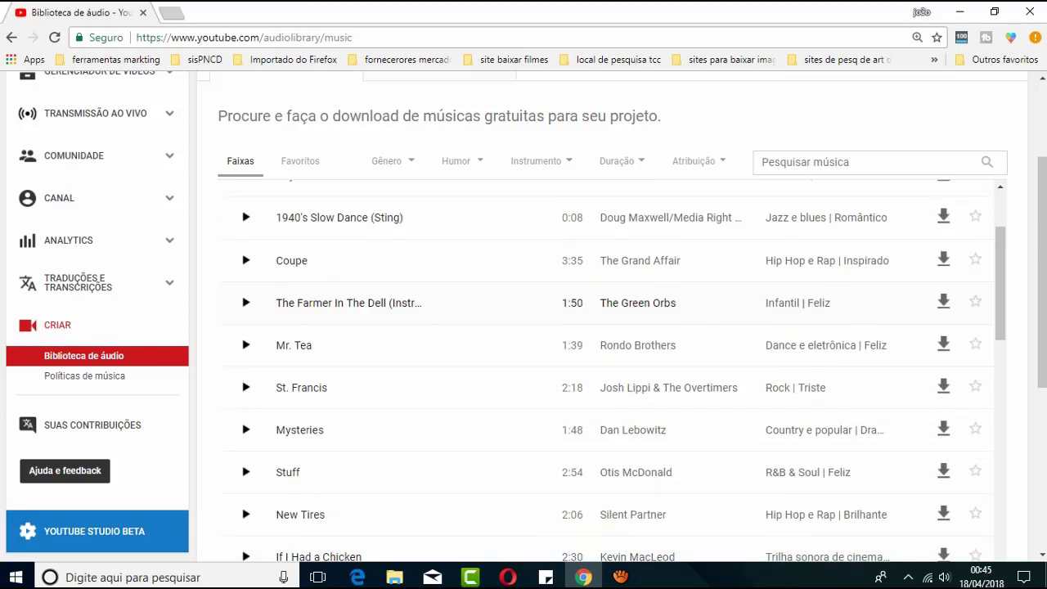
pyautogui.scroll(6, 540, 314)
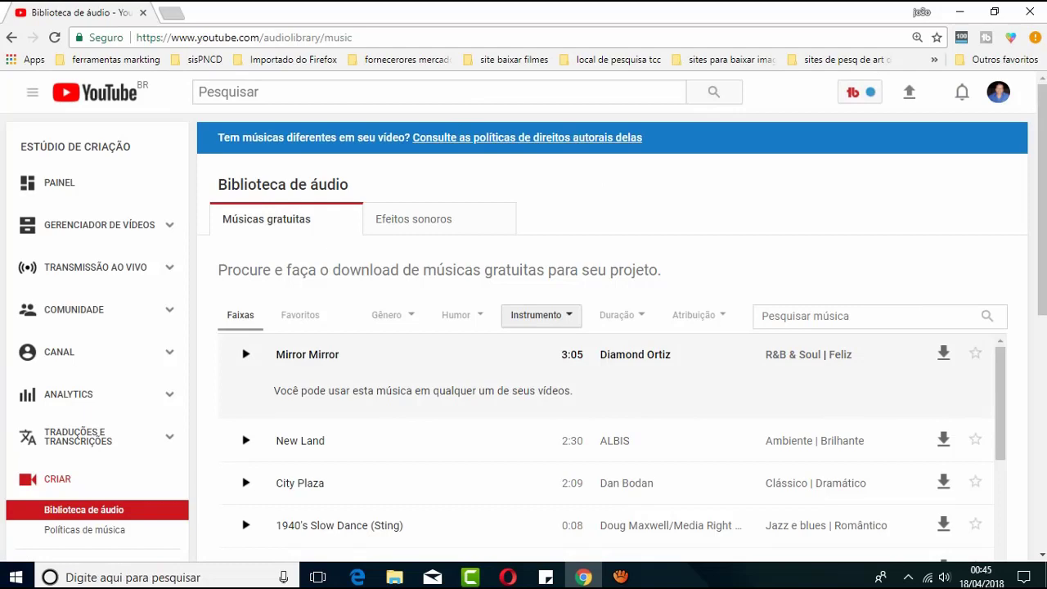
pyautogui.scroll(-5, 539, 315)
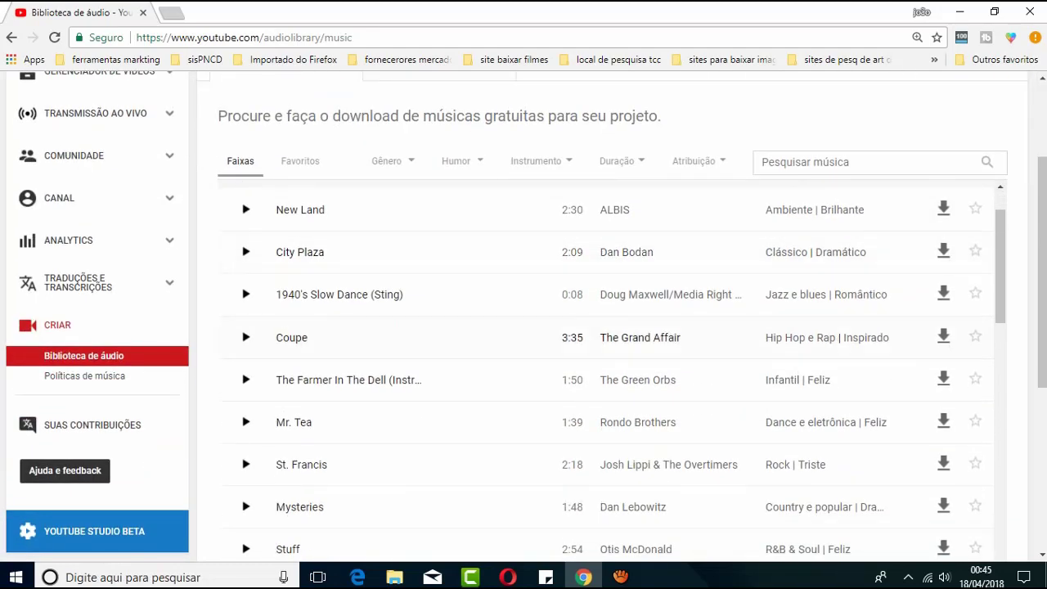
pyautogui.click(470, 577)
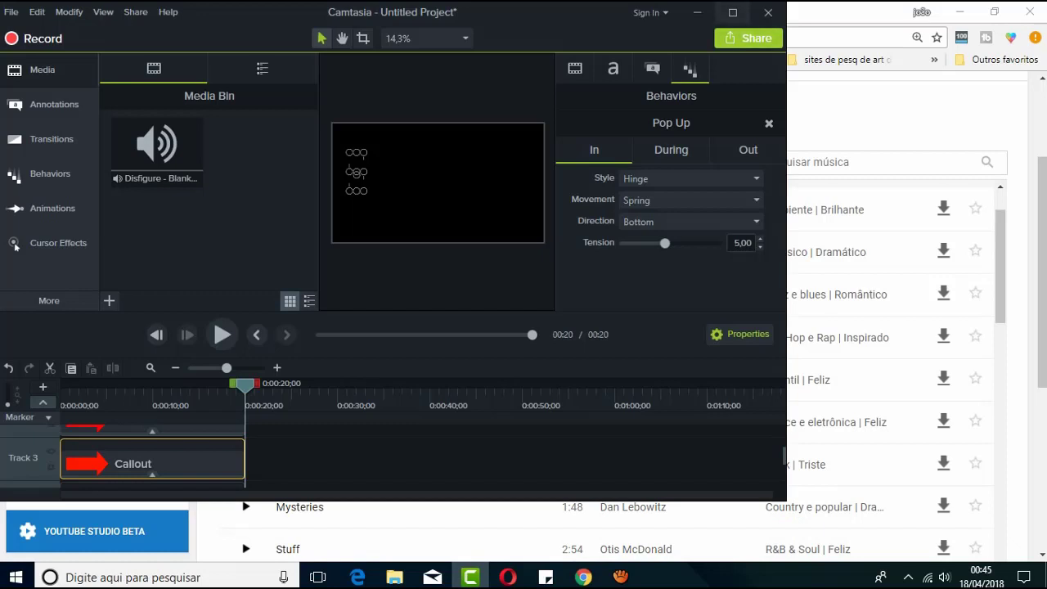
# Maximize the Camtasia window and place the Disfigure - Blank audio on a new track at the start of the timeline.
pyautogui.click(732, 13)
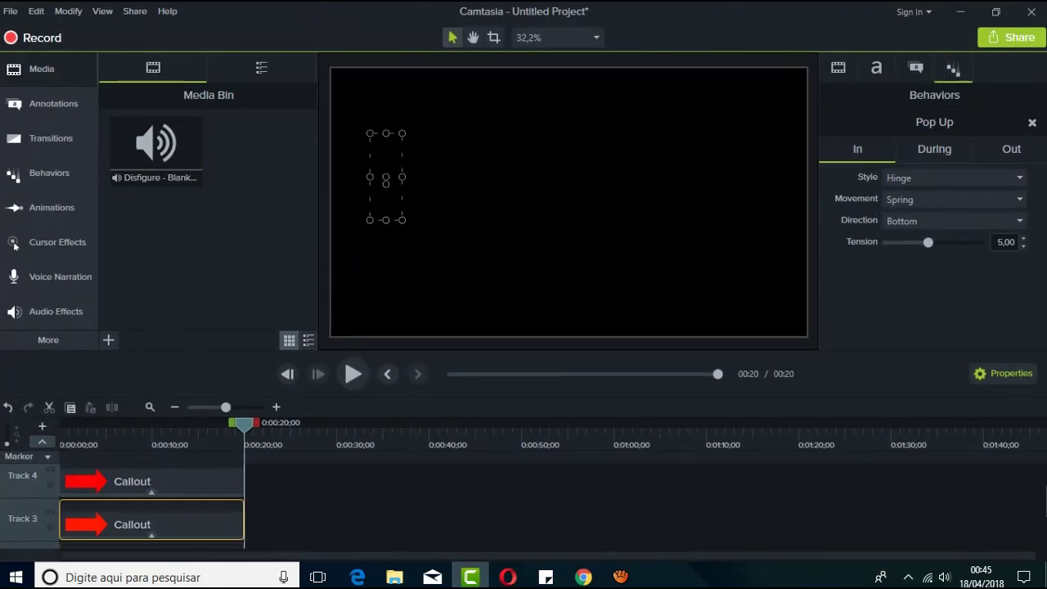
pyautogui.scroll(1, 151, 506)
pyautogui.moveTo(155, 151); pyautogui.dragTo(135, 488)
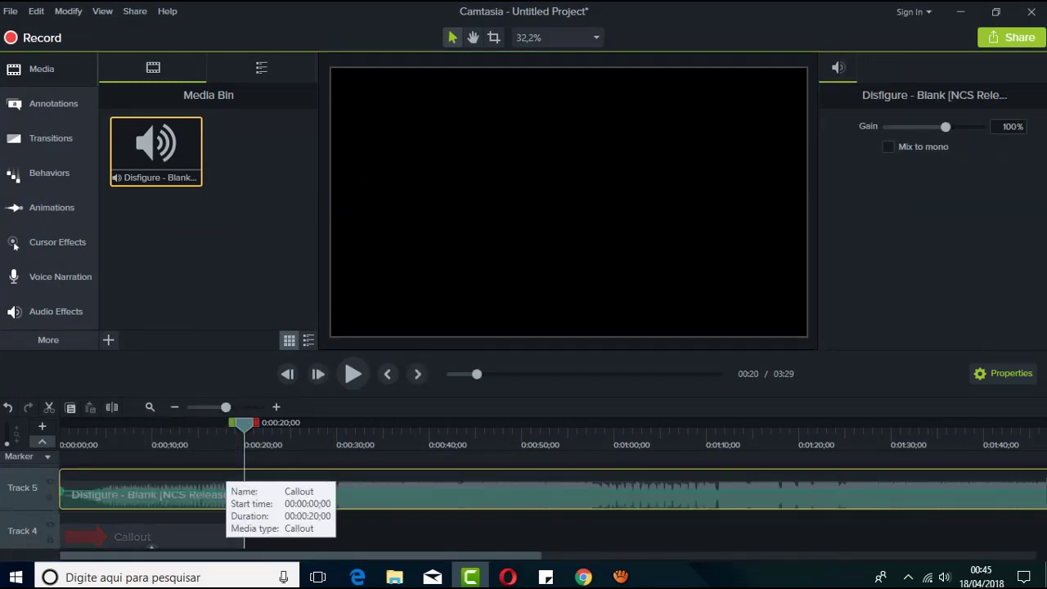
# Trim the end of the Disfigure - Blank clip so it lasts 20 seconds like the callouts, and lower its volume.
pyautogui.moveTo(300, 556); pyautogui.dragTo(795, 555)
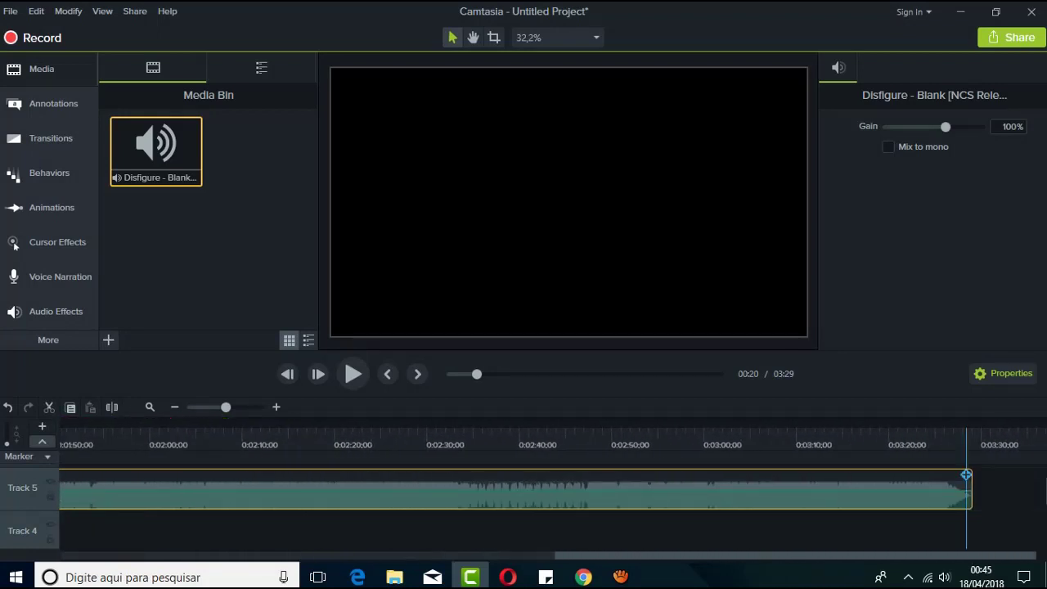
pyautogui.press('Delete')
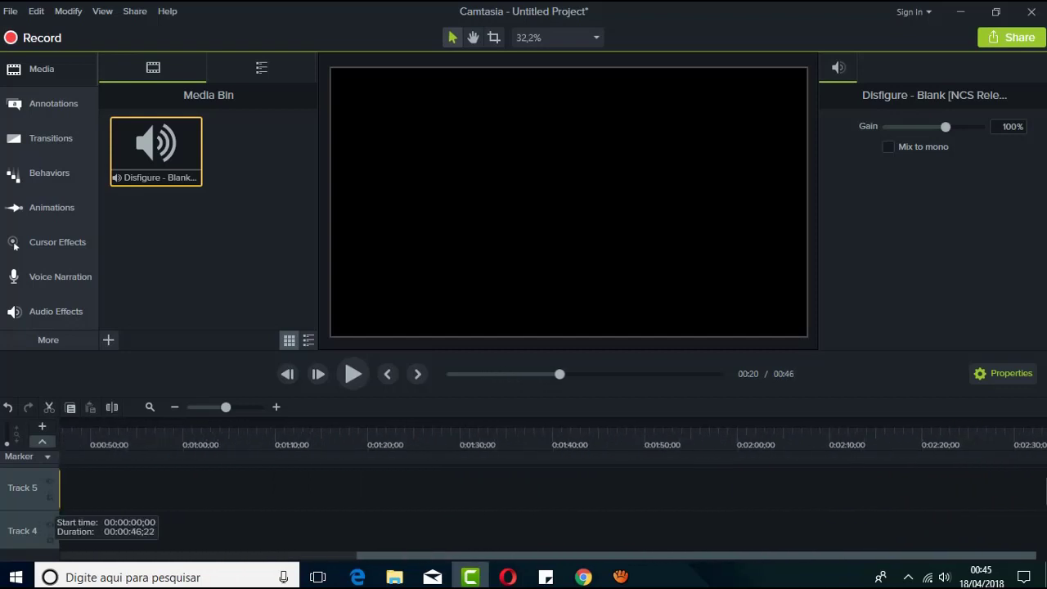
pyautogui.moveTo(223, 489); pyautogui.dragTo(243, 488)
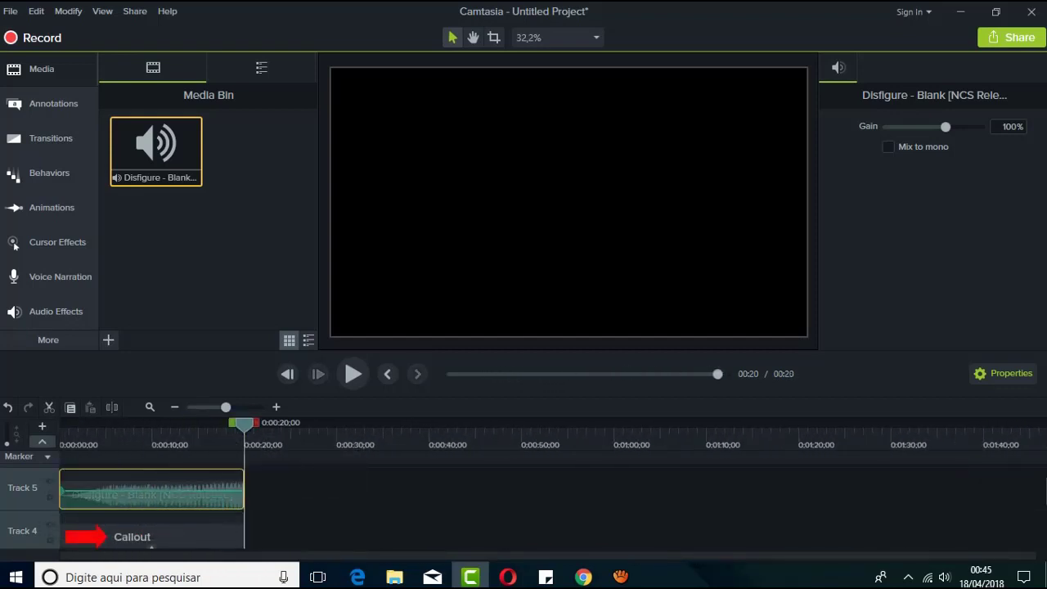
pyautogui.moveTo(64, 491); pyautogui.dragTo(64, 500)
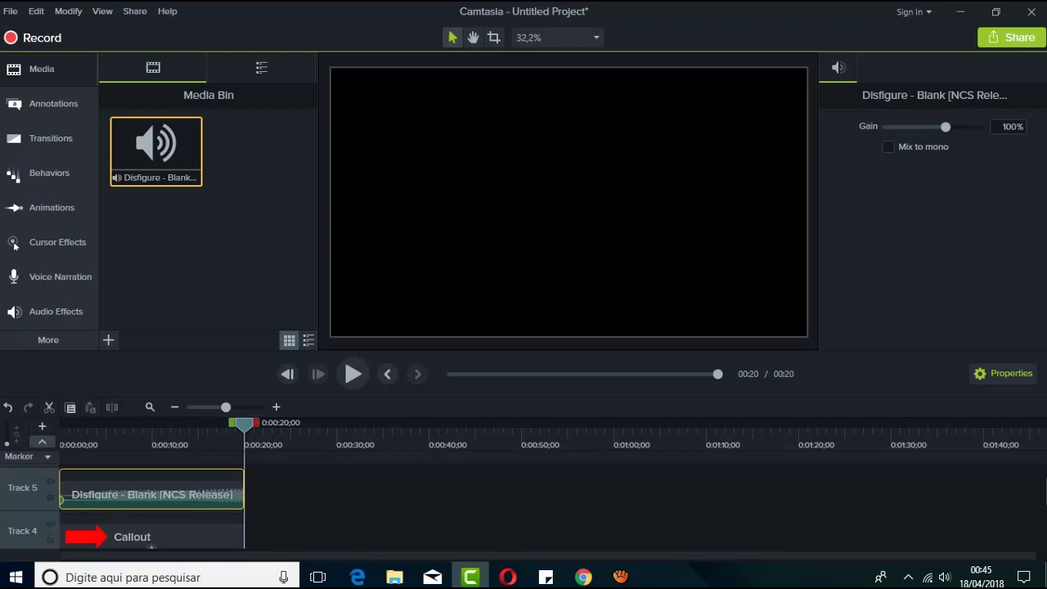
# Play the end screen with music from start to end and move the playhead back near the beginning.
pyautogui.hotkey('ctrl', 'Home')
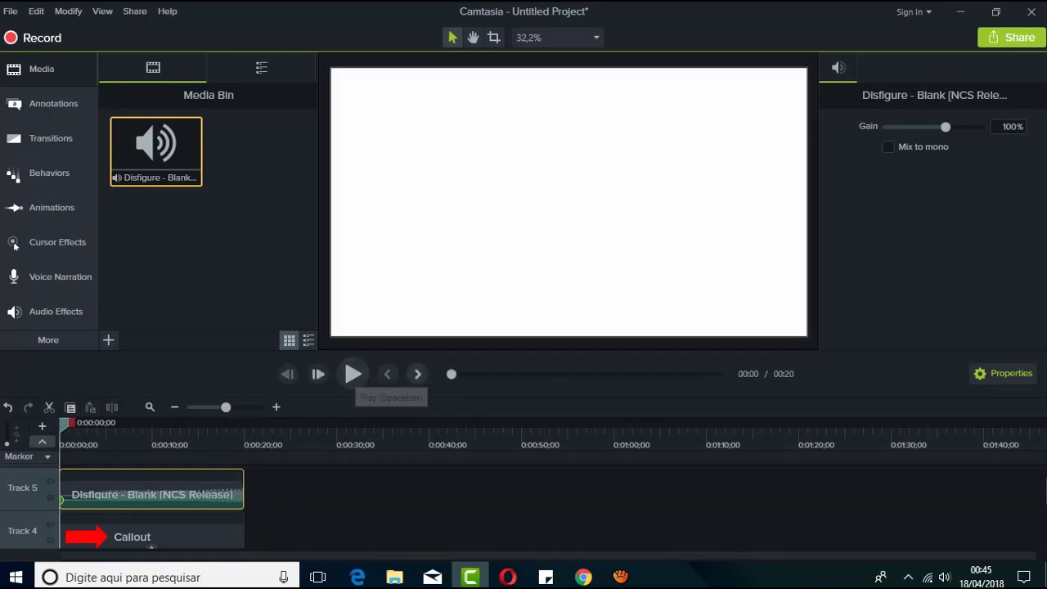
pyautogui.press('space')
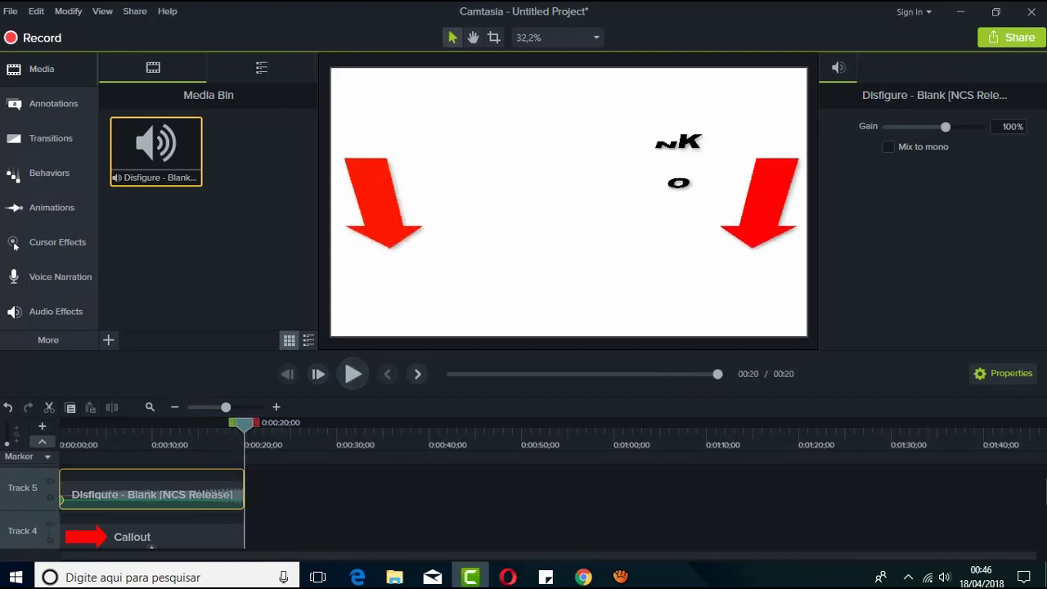
pyautogui.moveTo(243, 424); pyautogui.dragTo(68, 424)
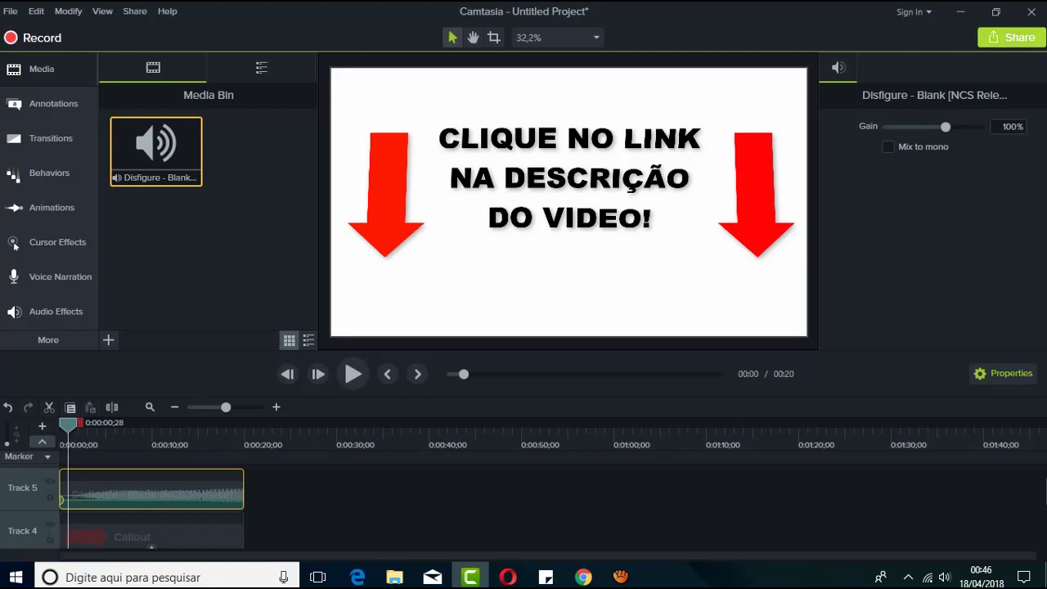
# Start producing the video as a local file with the MP4 only (up to 720p) preset and advance to the file name and folder settings.
pyautogui.click(1011, 37)
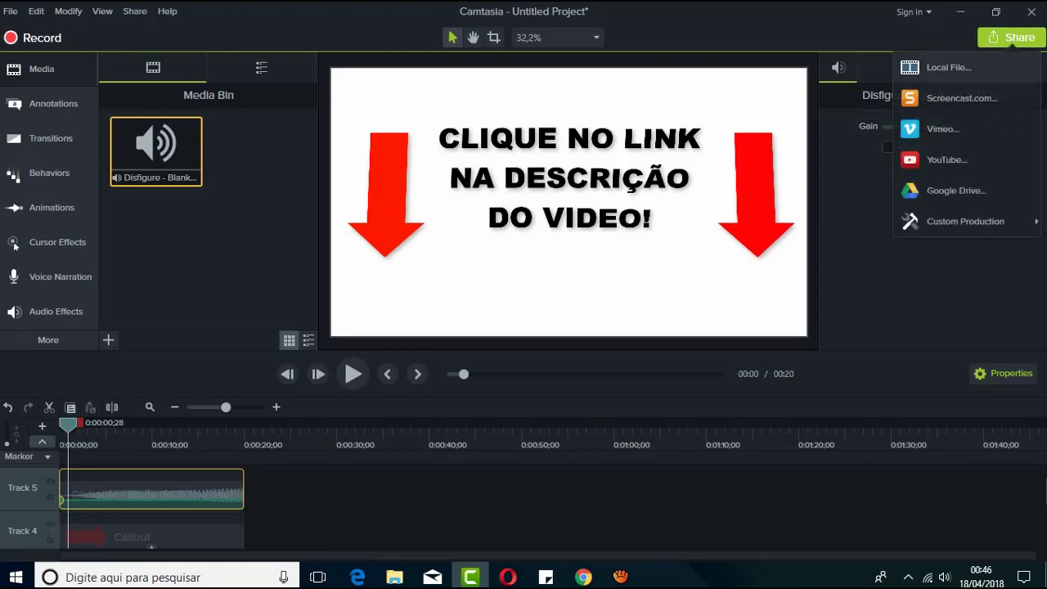
pyautogui.click(948, 67)
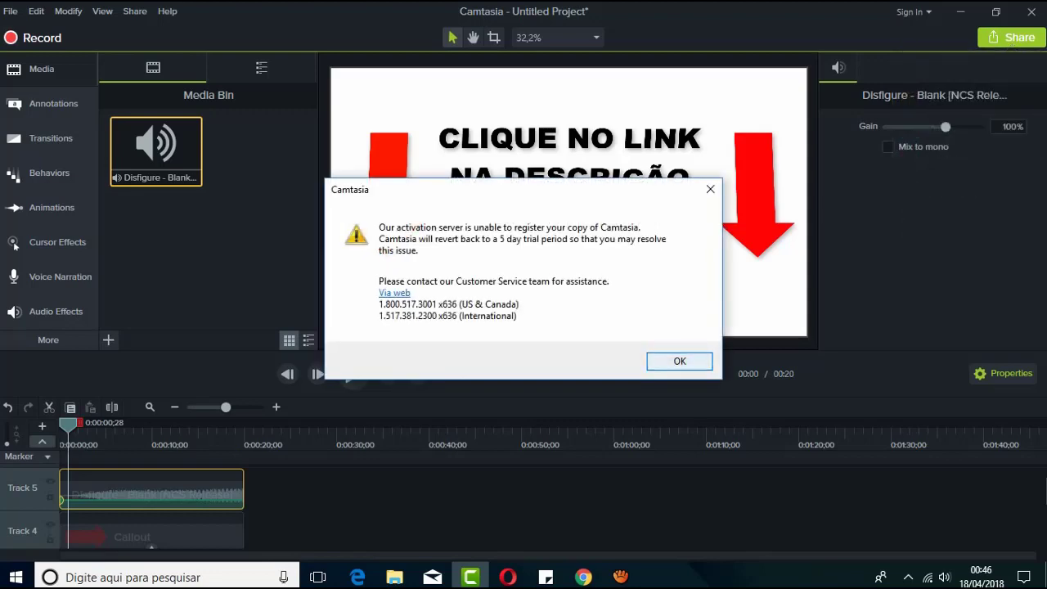
pyautogui.click(680, 361)
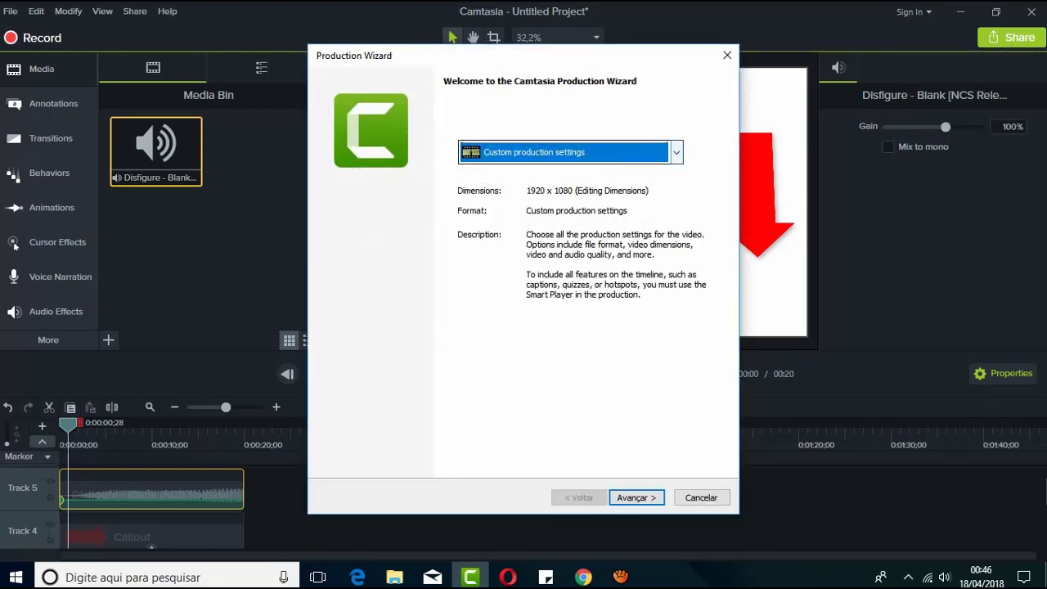
pyautogui.click(675, 152)
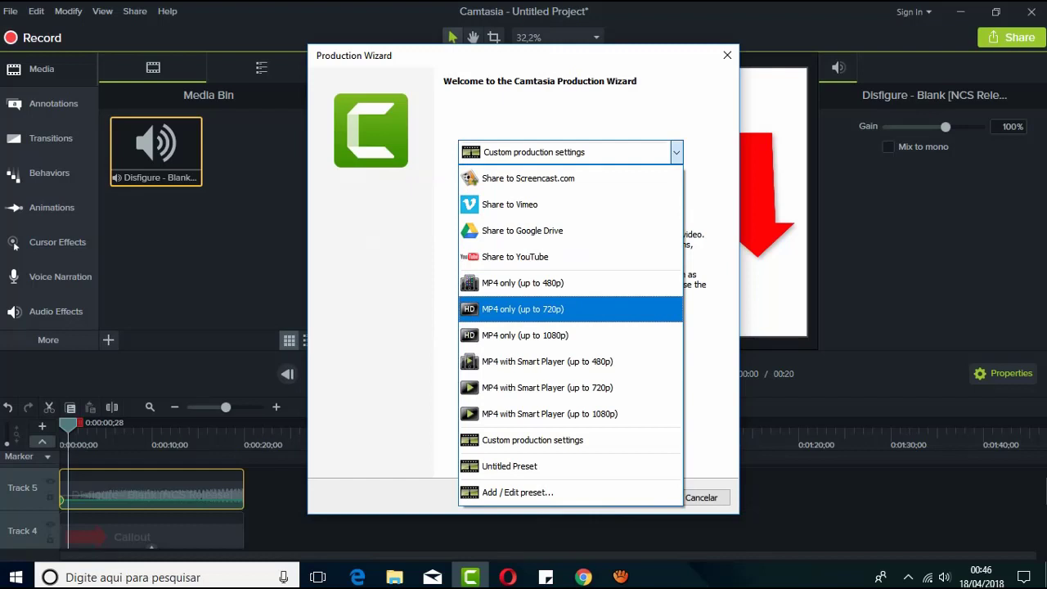
pyautogui.press('Down')
pyautogui.press('Up')
pyautogui.press('Return')
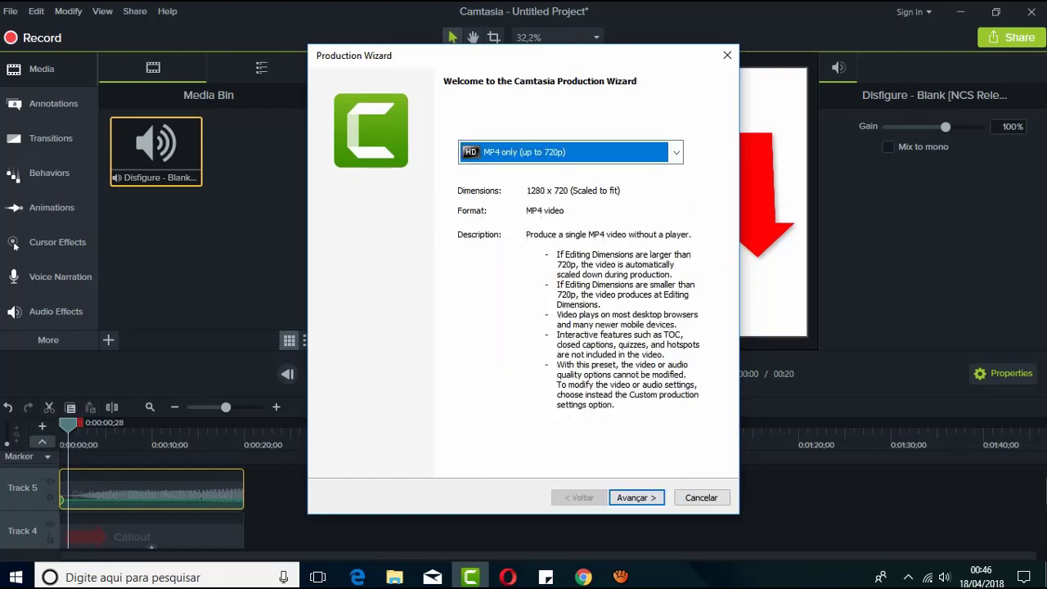
pyautogui.press('Return')
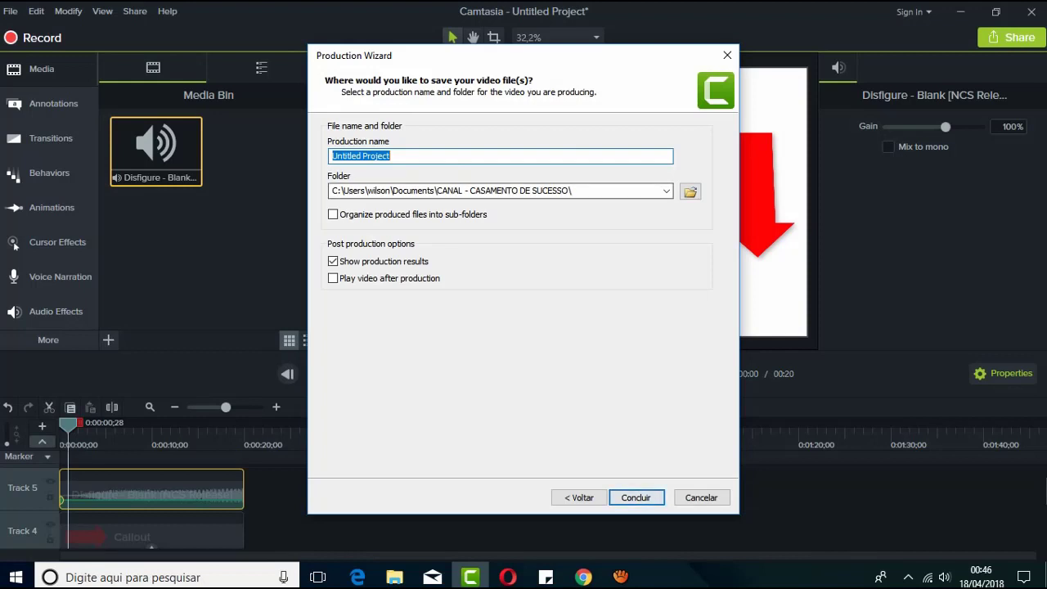